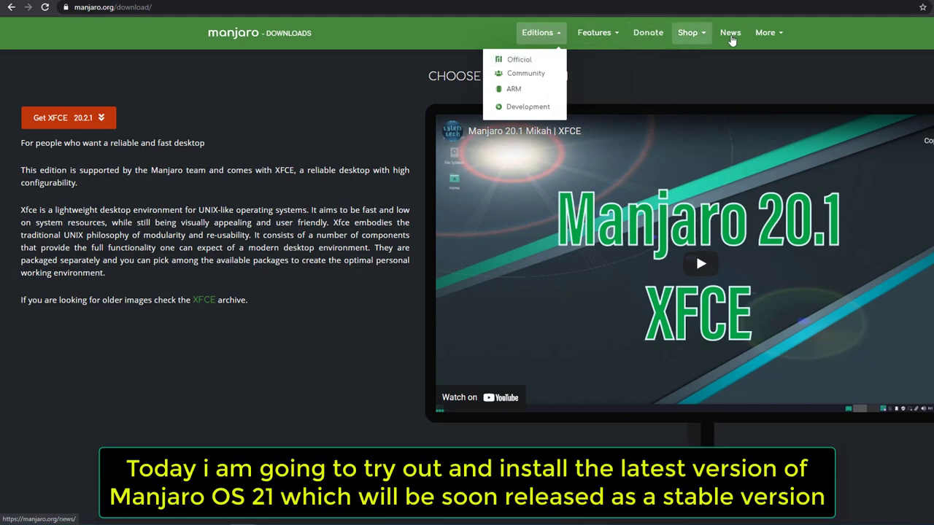
- Download manjaro-gnome-21.0-210318-linux510.iso from the SourceForge page reached through the Manjaro 21.0 rc1 Ornara news post
{"action": "left_click", "coordinate": [736, 36]}
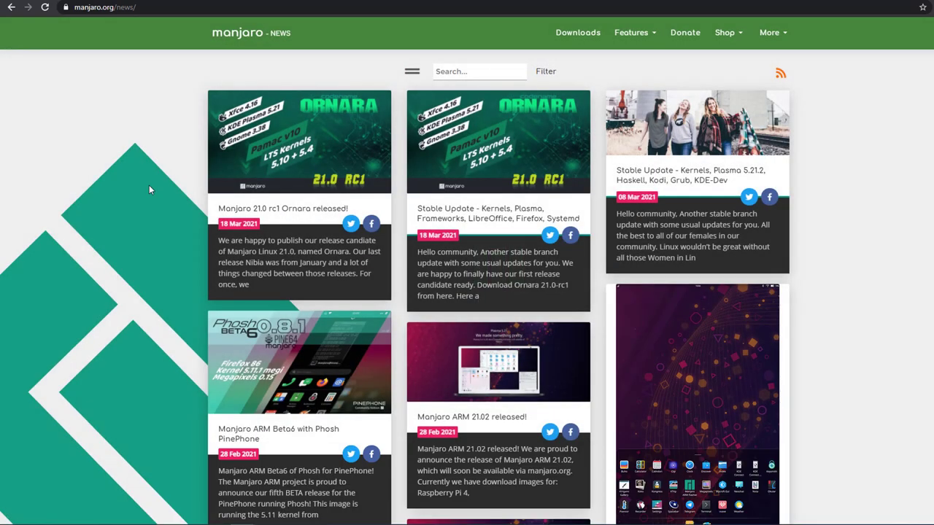
{"action": "left_click", "coordinate": [277, 159]}
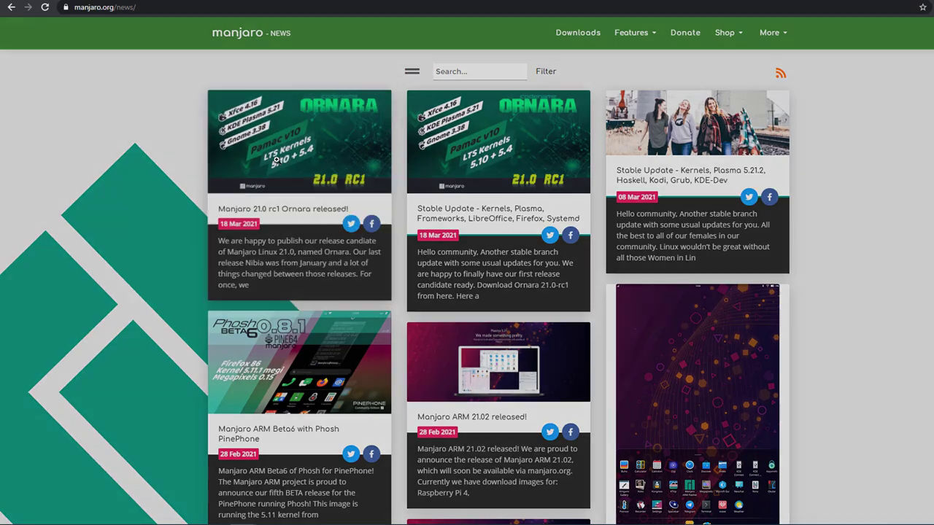
{"action": "scroll", "coordinate": [496, 269], "scroll_direction": "down", "scroll_amount": 6}
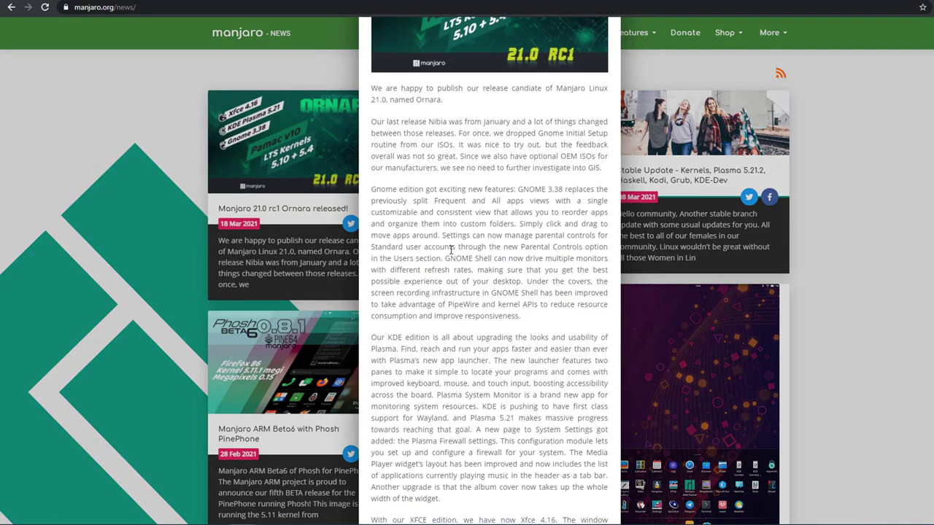
{"action": "scroll", "coordinate": [450, 248], "scroll_direction": "down", "scroll_amount": 2}
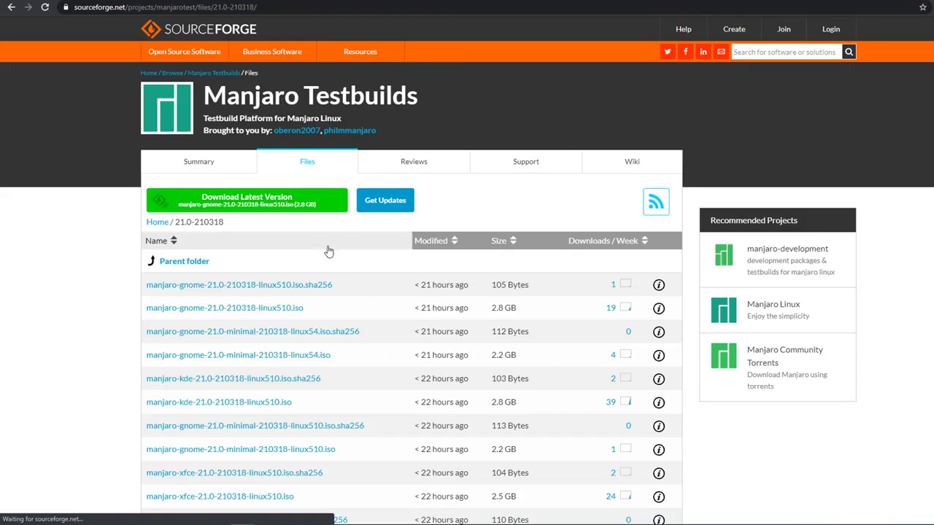
{"action": "left_click", "coordinate": [291, 210]}
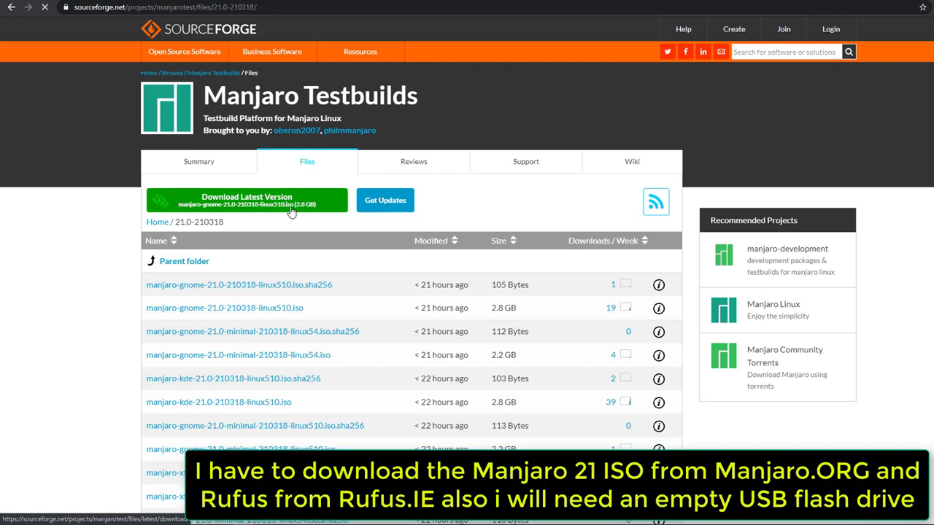
{"action": "double_click", "coordinate": [363, 111]}
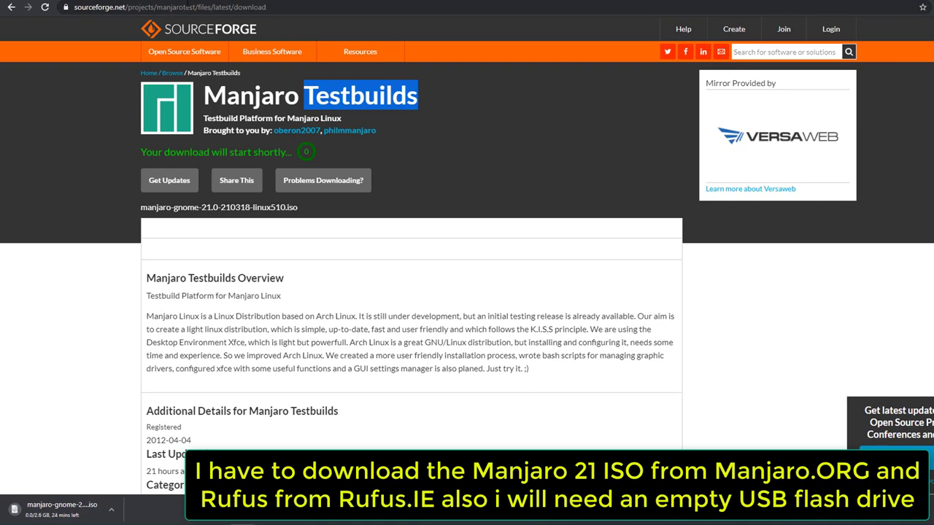
- Open rufus.ie in a new browser tab and download Rufus 3.13
{"action": "key", "text": "ctrl+t"}
{"action": "type", "text": "rufus.ie"}
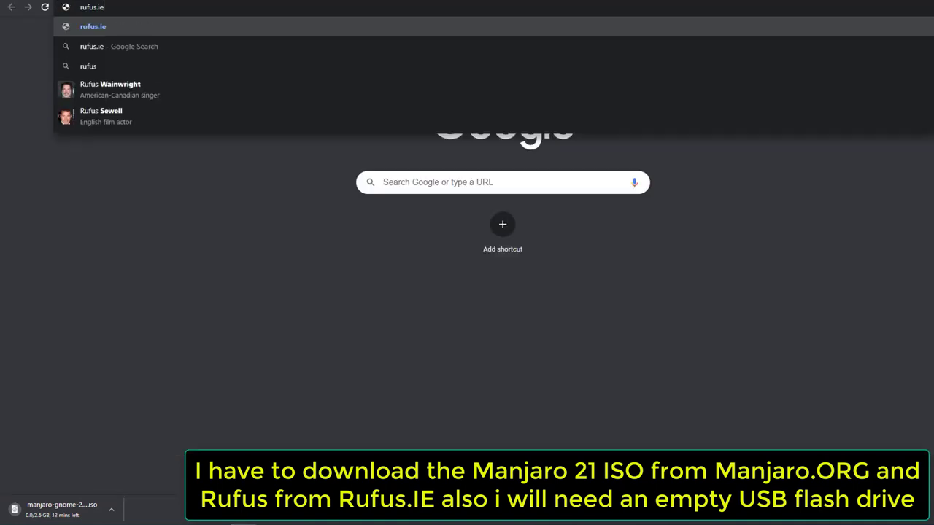
{"action": "key", "text": "Return"}
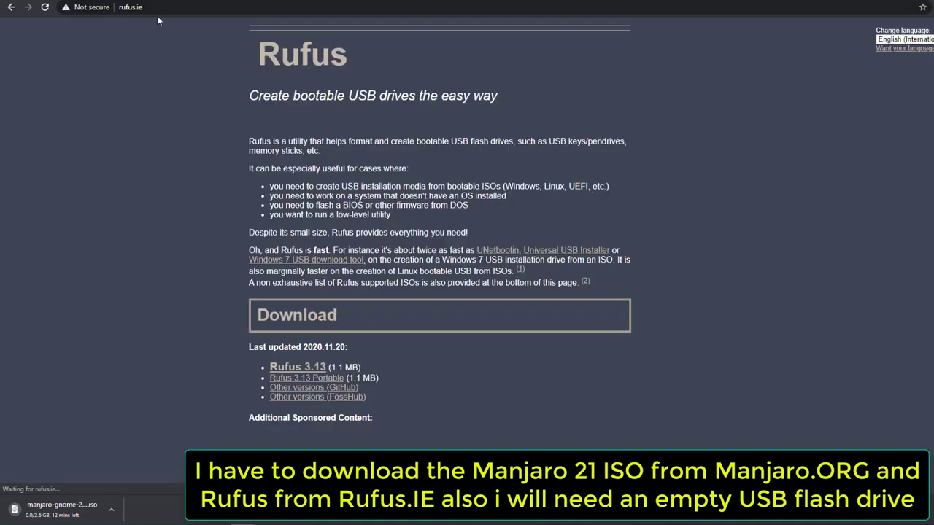
{"action": "scroll", "coordinate": [258, 276], "scroll_direction": "down", "scroll_amount": 3}
{"action": "scroll", "coordinate": [258, 276], "scroll_direction": "down", "scroll_amount": 2}
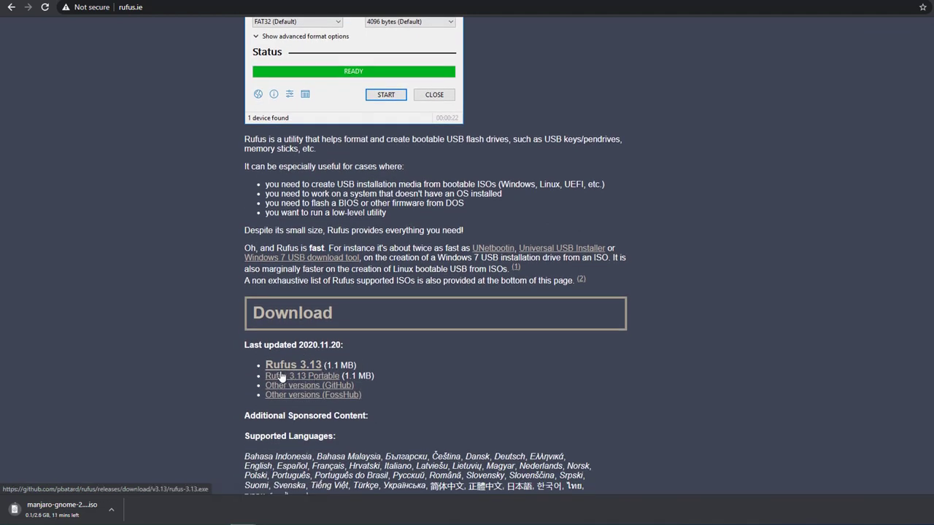
{"action": "left_click", "coordinate": [280, 372]}
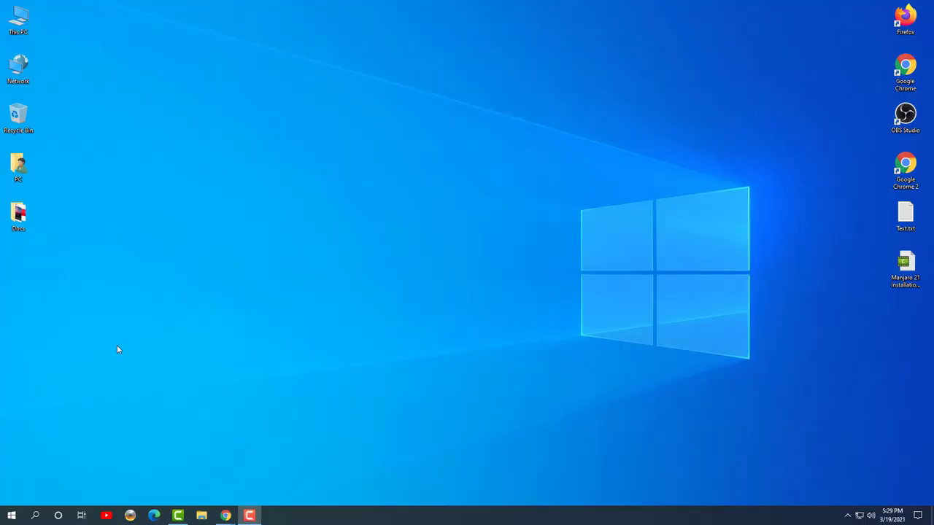
- Switch to File Explorer and launch rufus-3.13.exe from the Downloads folder
{"action": "double_click", "coordinate": [19, 16]}
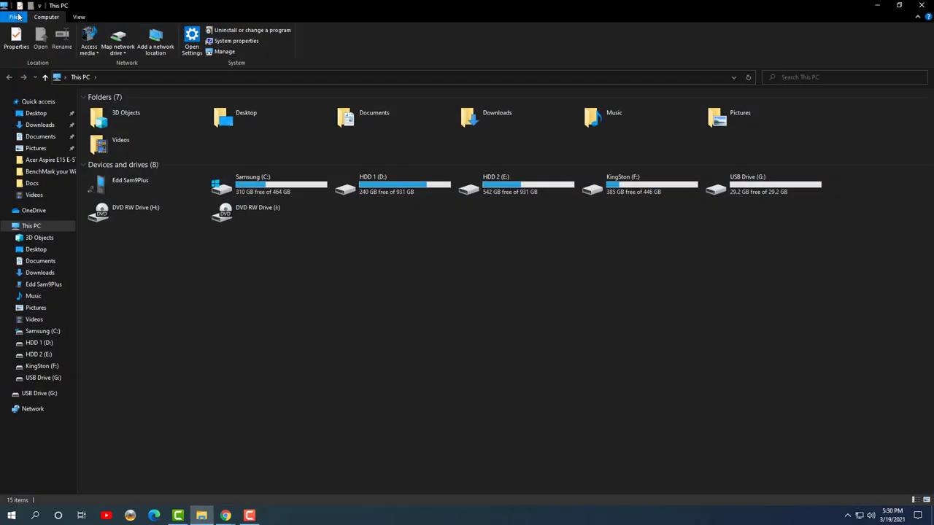
{"action": "double_click", "coordinate": [323, 8]}
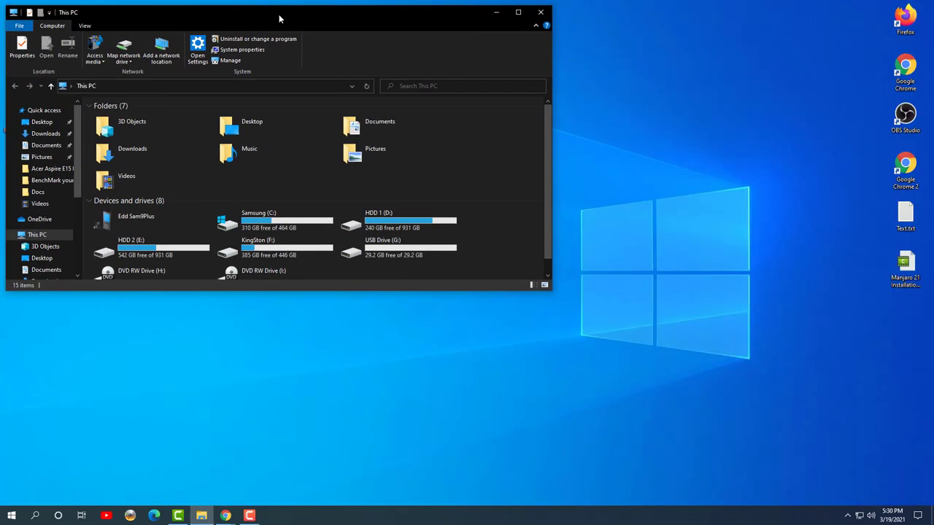
{"action": "double_click", "coordinate": [128, 146]}
{"action": "double_click", "coordinate": [113, 138]}
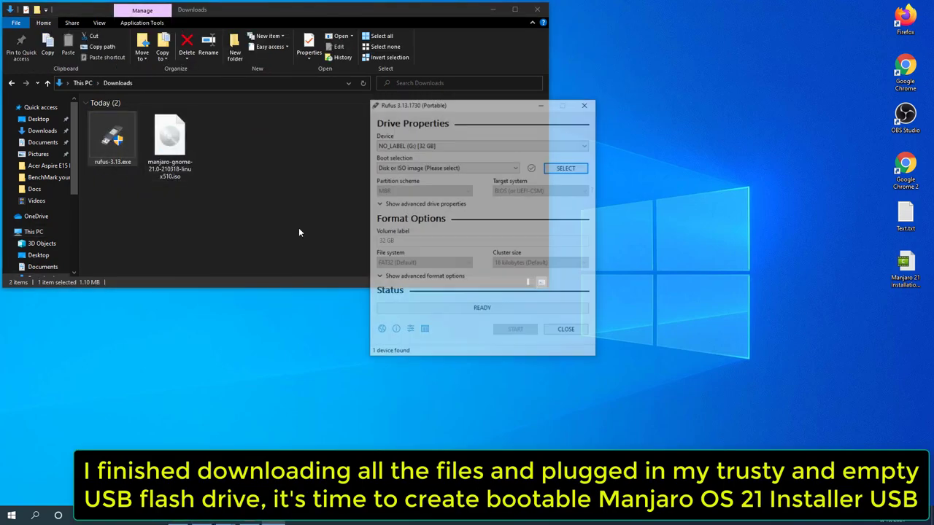
- Set the 32 GB USB drive G: as the device and load manjaro-gnome-21.0-210318-linux510.iso from Downloads as the boot image
{"action": "left_click", "coordinate": [421, 146]}
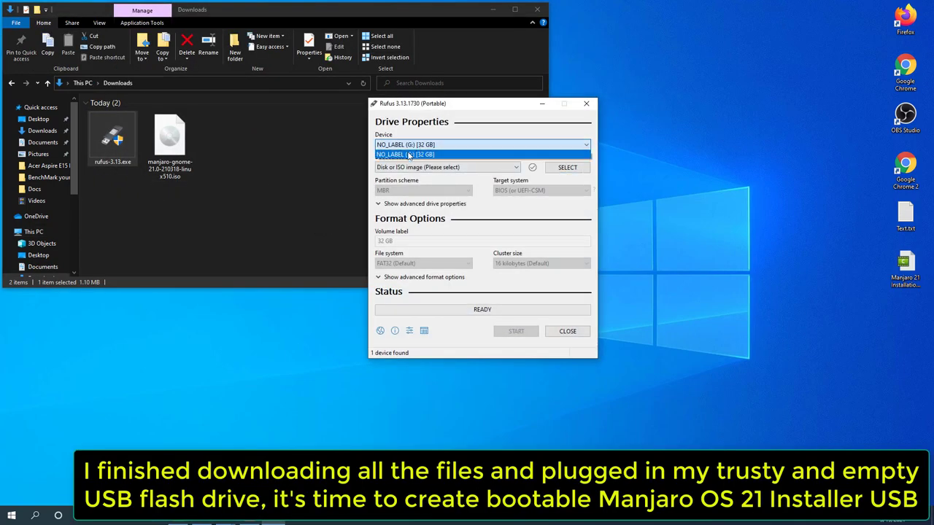
{"action": "left_click", "coordinate": [410, 154]}
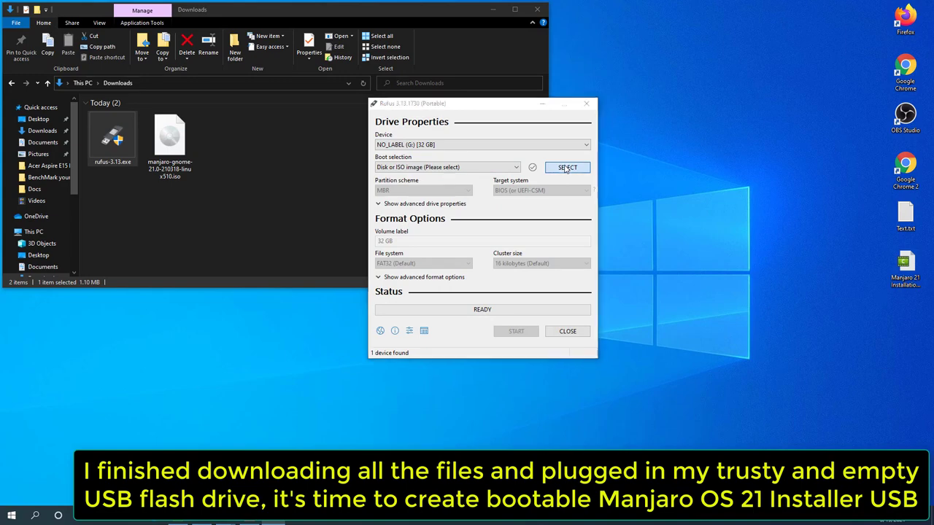
{"action": "left_click", "coordinate": [567, 168]}
{"action": "left_click", "coordinate": [636, 215]}
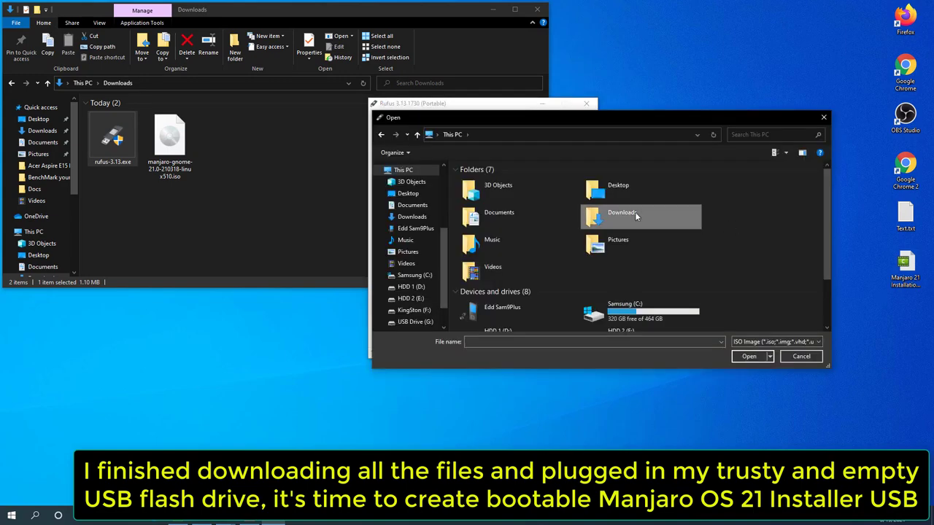
{"action": "double_click", "coordinate": [635, 215]}
{"action": "left_click", "coordinate": [482, 210]}
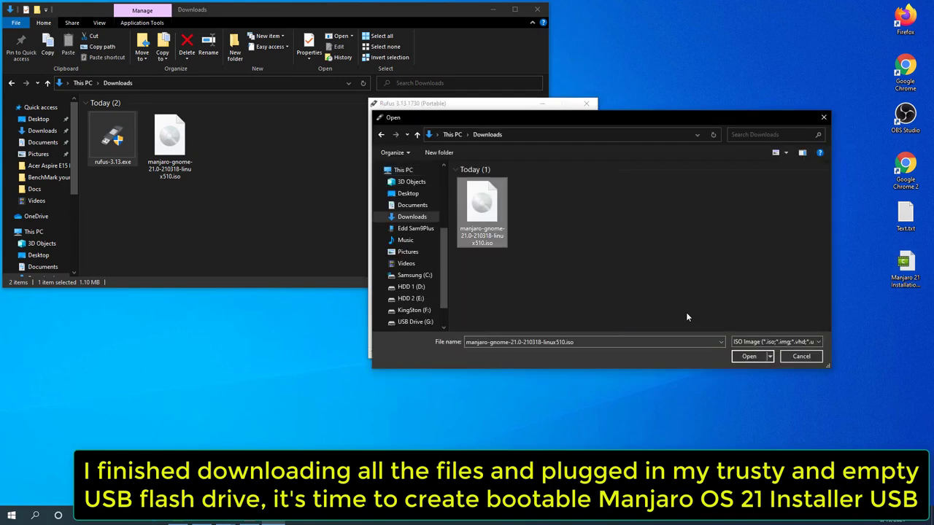
{"action": "left_click", "coordinate": [749, 359]}
- Write the Manjaro image to the USB drive, accepting that its data is destroyed, and close File Explorer and Rufus
{"action": "left_click", "coordinate": [499, 332]}
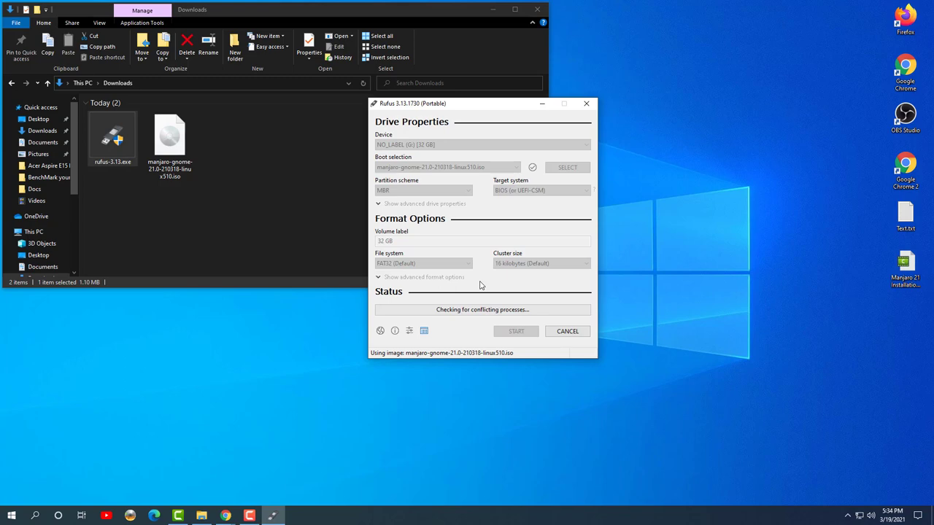
{"action": "left_click", "coordinate": [537, 10]}
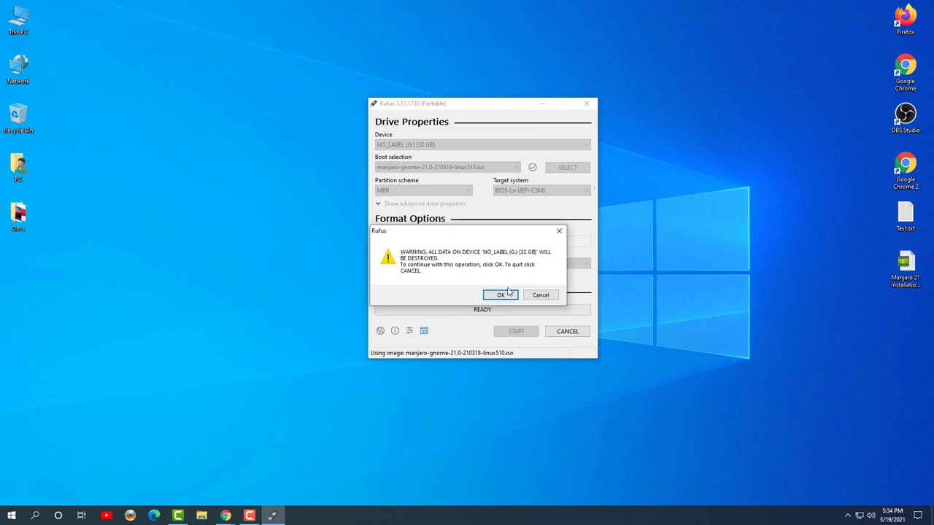
{"action": "left_click", "coordinate": [500, 295]}
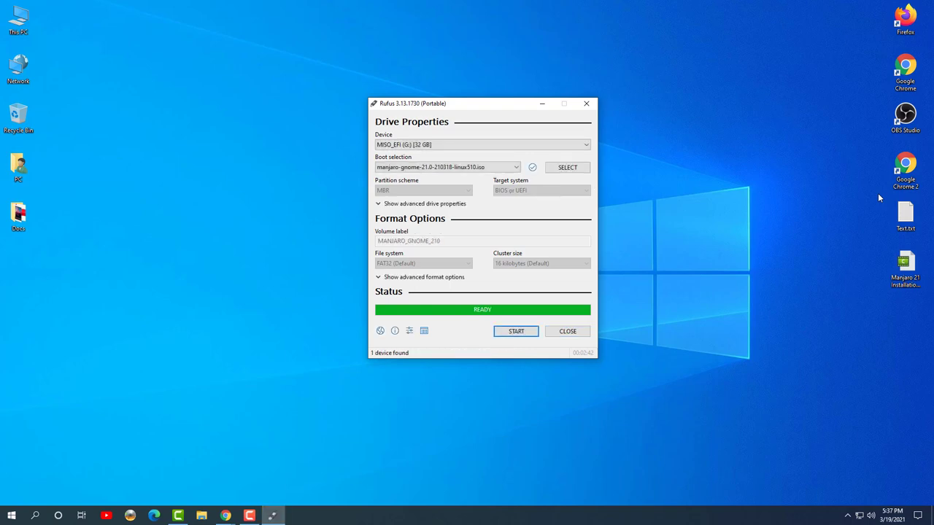
{"action": "left_click", "coordinate": [571, 334]}
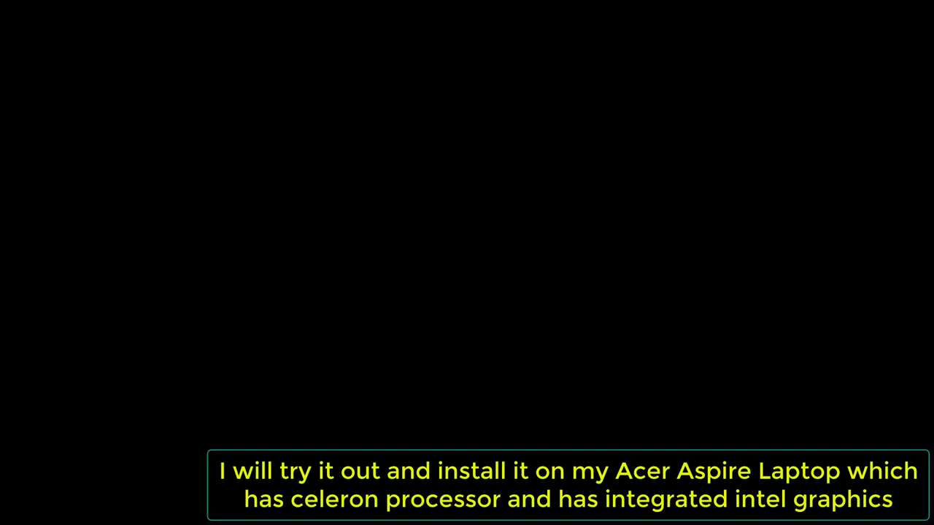
- Boot the laptop from the USB HDD storage device entry
{"action": "key", "text": "Down"}
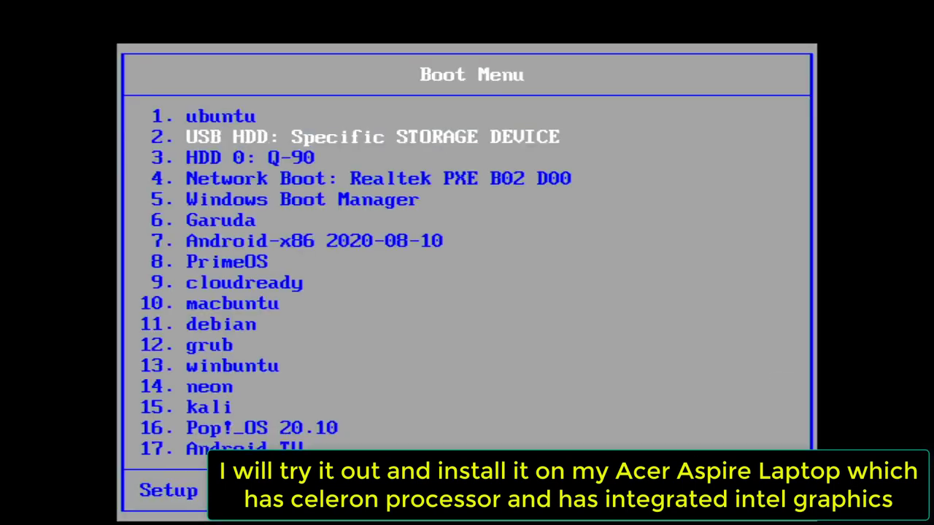
{"action": "key", "text": "Return"}
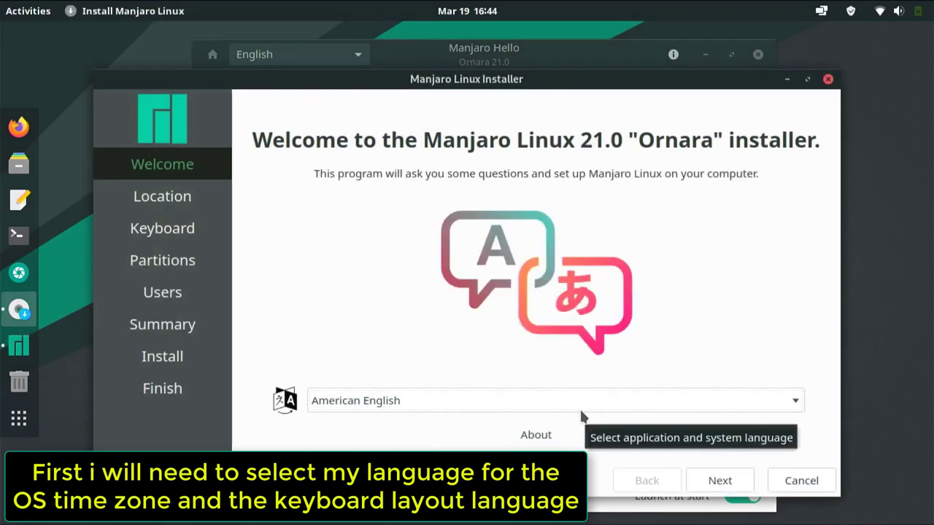
- Accept American English, the America/New York time zone and the default English (US) keyboard layout in the installer
{"action": "left_click", "coordinate": [703, 483]}
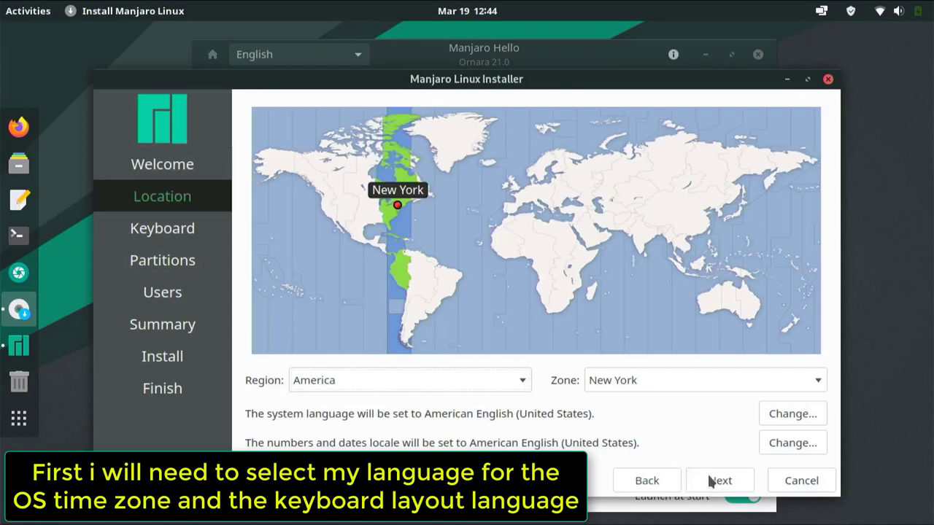
{"action": "left_click", "coordinate": [712, 482]}
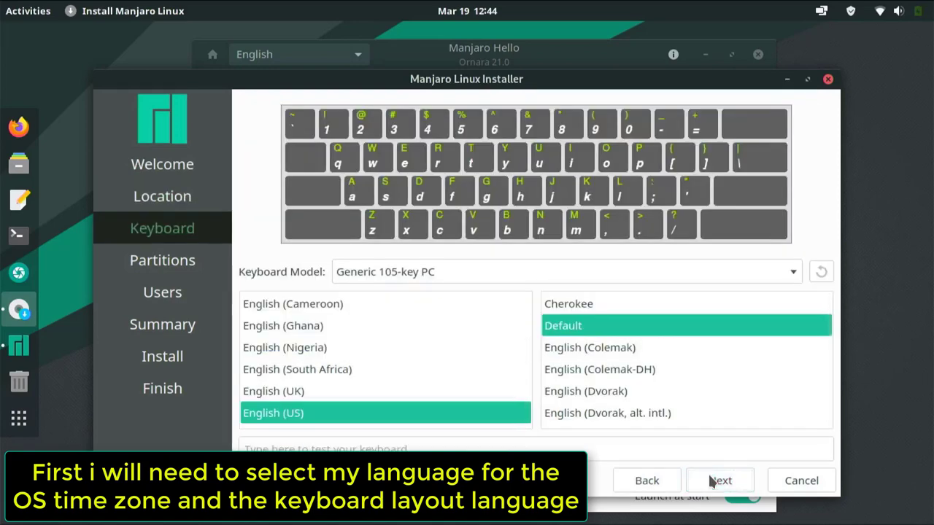
{"action": "left_click", "coordinate": [712, 482]}
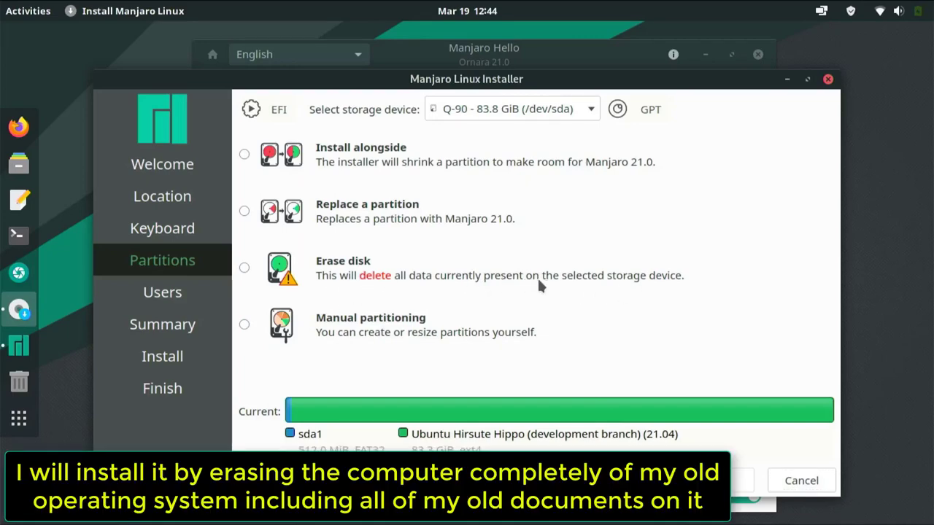
- Choose to erase the Q-90 disk using Swap (with Hibernate) and continue to the user setup
{"action": "left_click", "coordinate": [244, 268]}
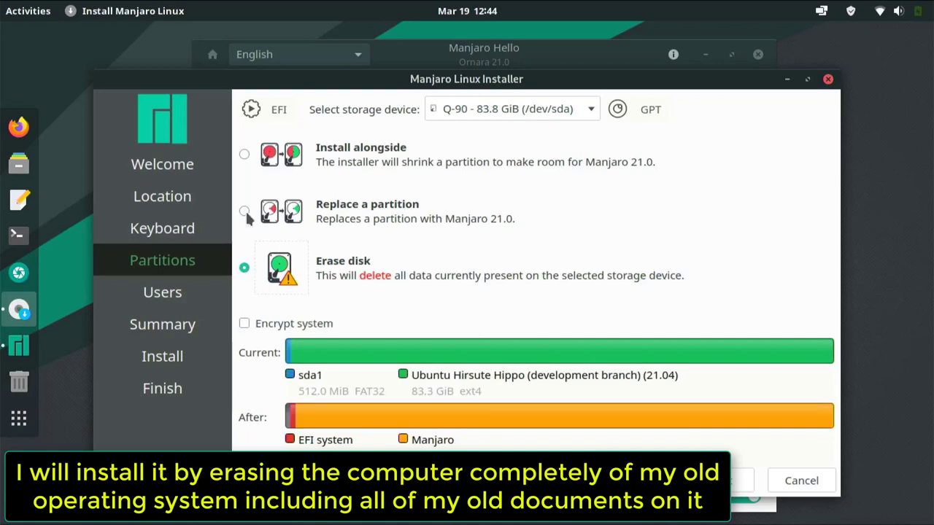
{"action": "scroll", "coordinate": [325, 258], "scroll_direction": "down", "scroll_amount": 1}
{"action": "left_click", "coordinate": [344, 276]}
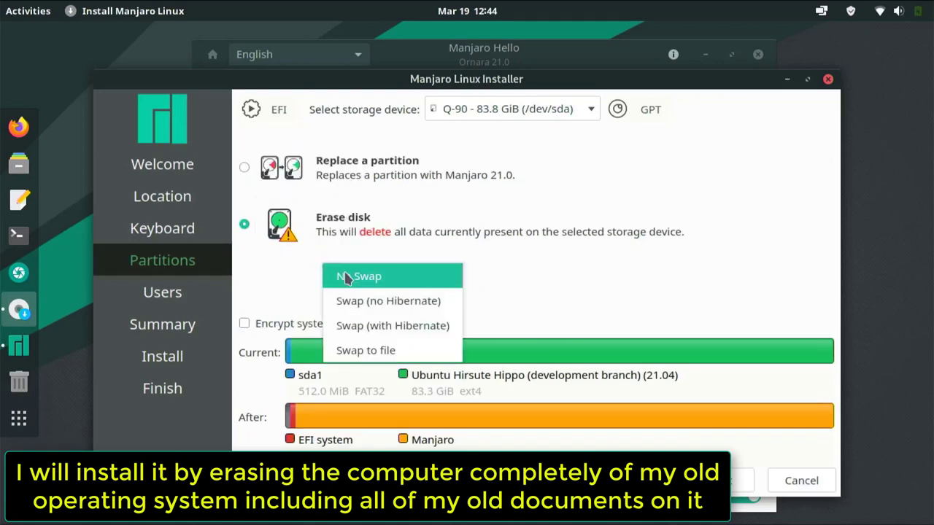
{"action": "left_click", "coordinate": [372, 328]}
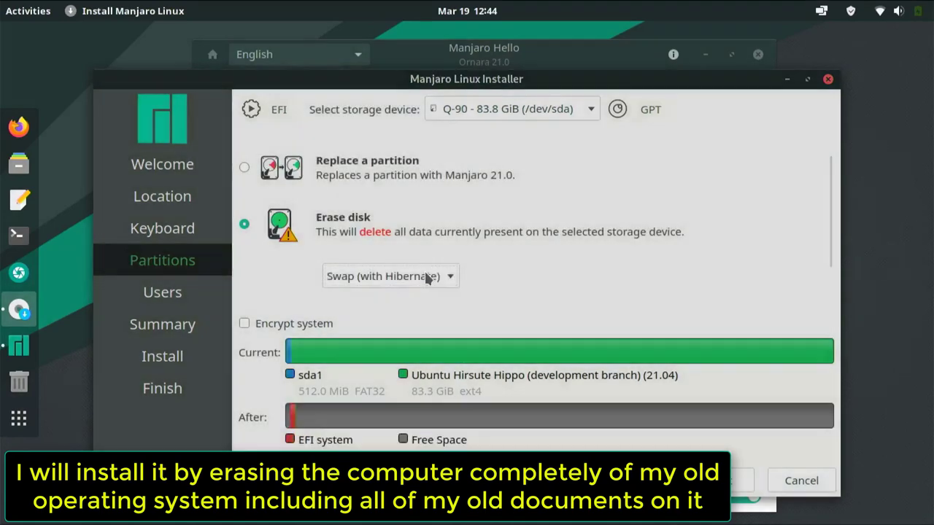
{"action": "left_click", "coordinate": [720, 480]}
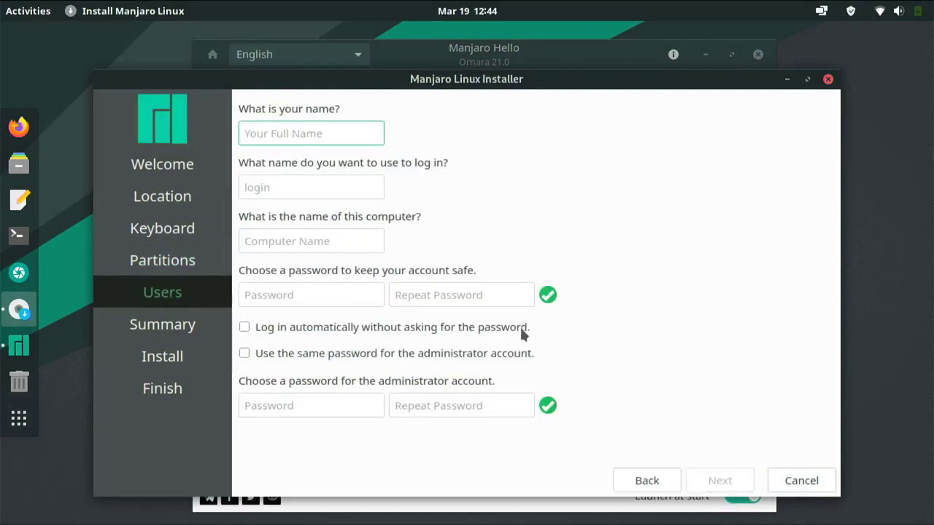
- Enter the user's name and fill in the account password in both password fields
{"action": "type", "text": "edd"}
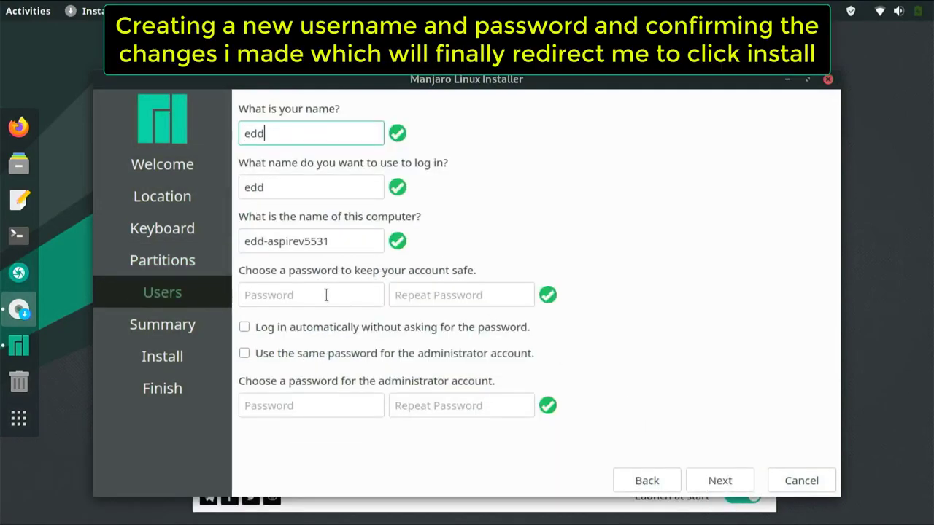
{"action": "left_click", "coordinate": [326, 295]}
{"action": "type", "text": "ed"}
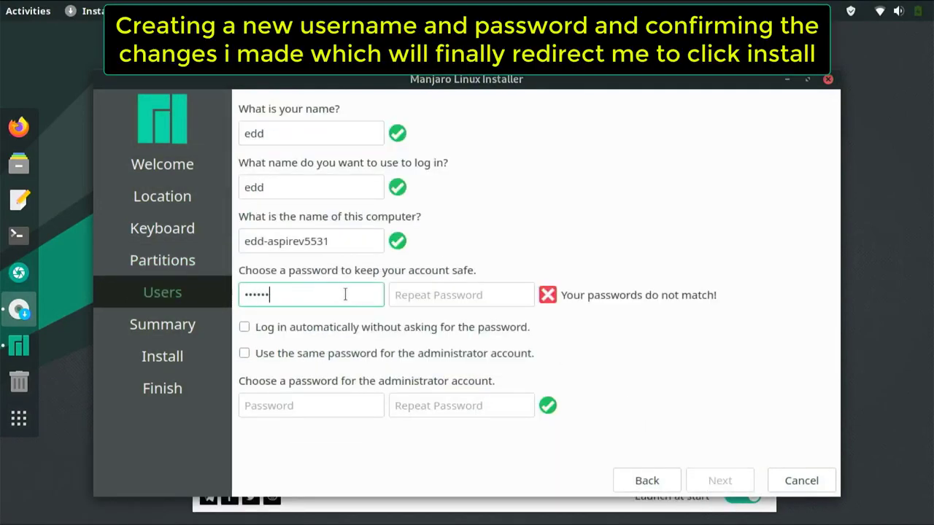
{"action": "left_click", "coordinate": [419, 297]}
{"action": "type", "text": "••••••"}
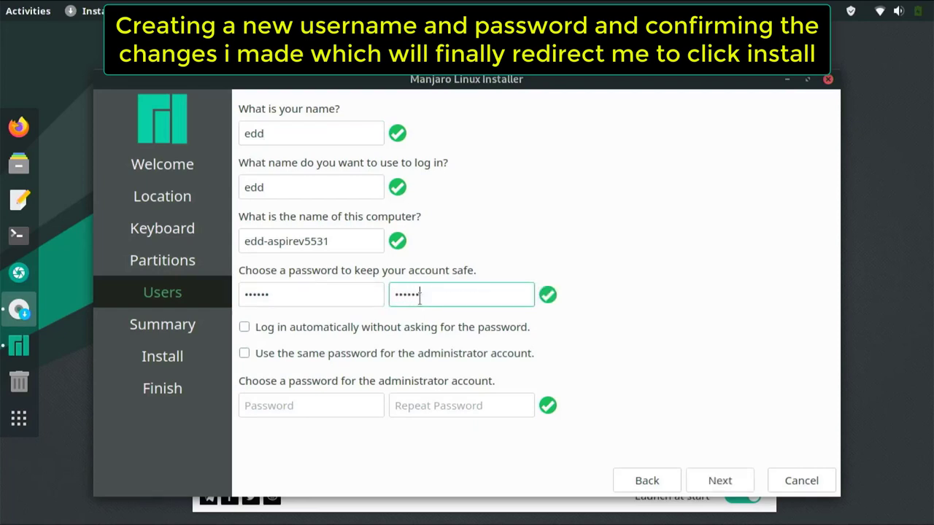
- Enable automatic login, reuse the same password for the administrator account, and continue to the installation summary
{"action": "left_click", "coordinate": [245, 327]}
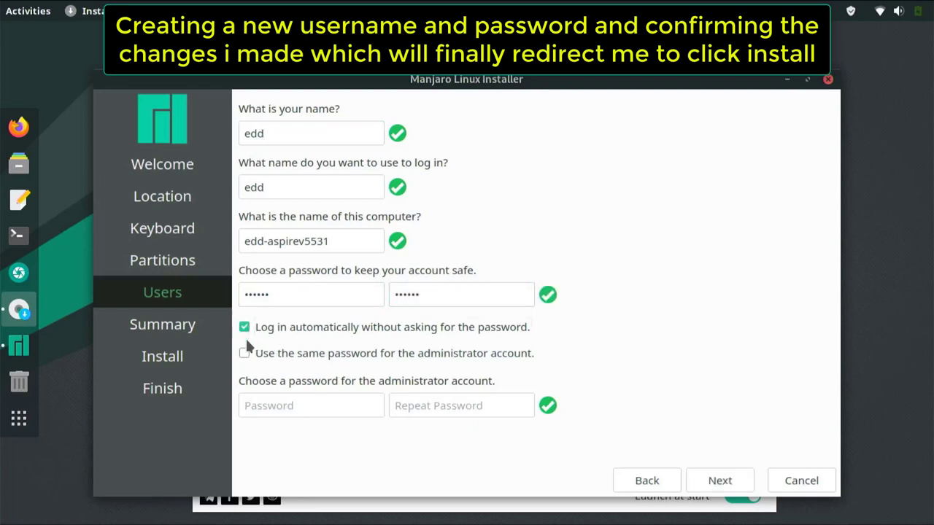
{"action": "left_click", "coordinate": [244, 353]}
{"action": "left_click", "coordinate": [724, 472]}
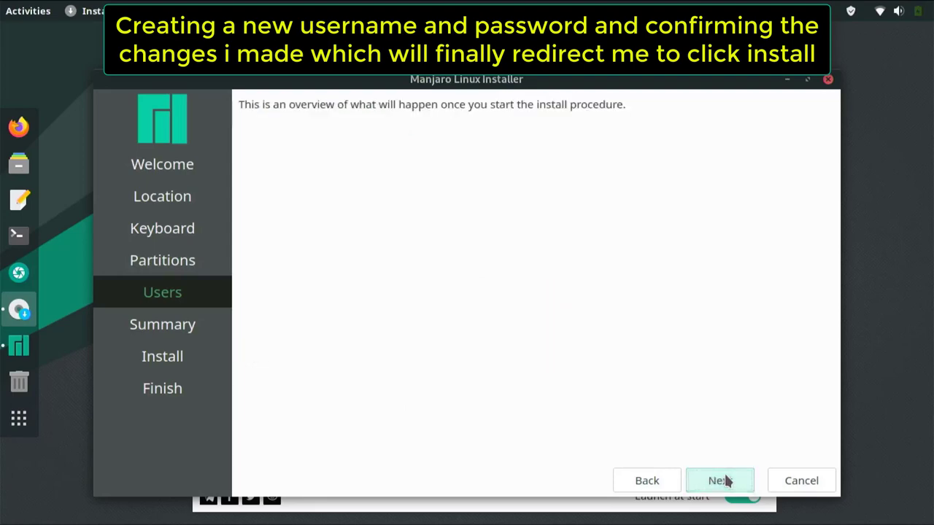
- Review the installation summary, start and confirm the Manjaro 21.0 installation, and finish the installer with Restart now enabled
{"action": "scroll", "coordinate": [715, 438], "scroll_direction": "down", "scroll_amount": 3}
{"action": "scroll", "coordinate": [715, 436], "scroll_direction": "down", "scroll_amount": 2}
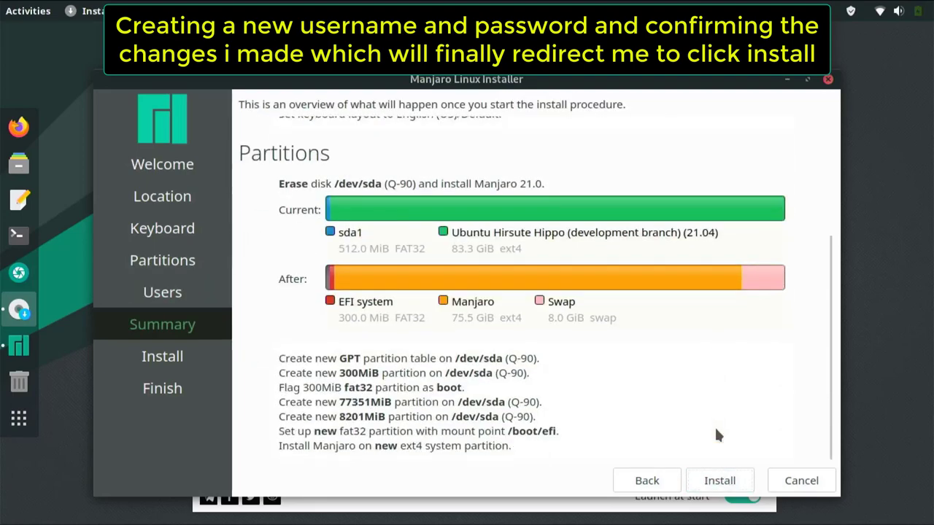
{"action": "left_click", "coordinate": [720, 481]}
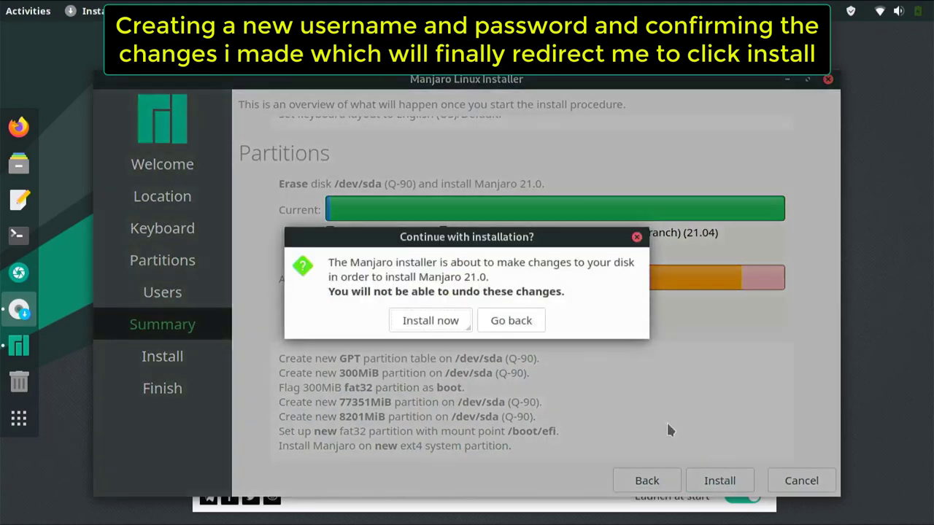
{"action": "left_click", "coordinate": [447, 324]}
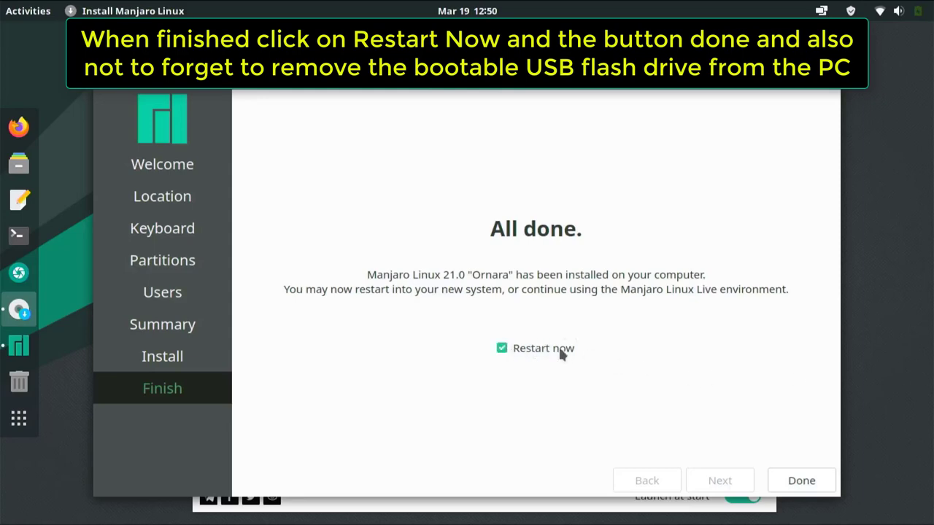
{"action": "left_click", "coordinate": [797, 480]}
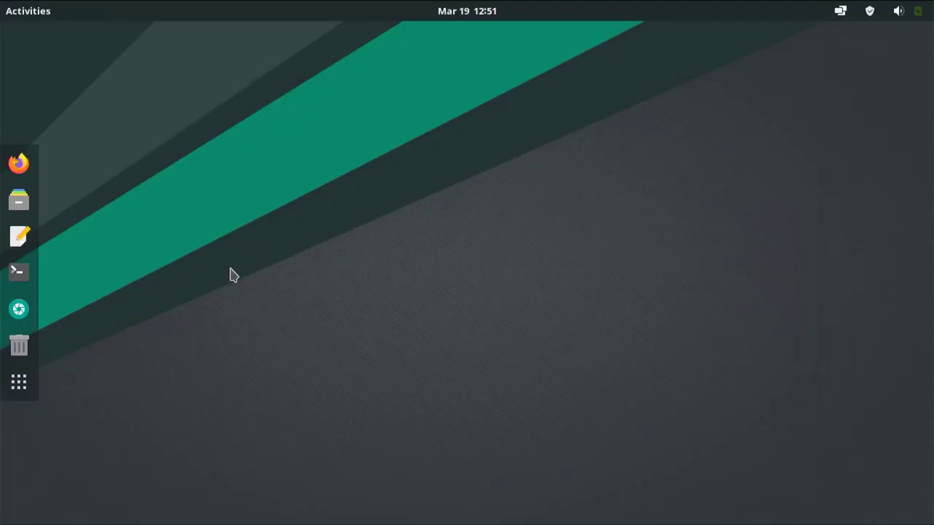
- Open the system Settings from the application overview and examine the hardware and OS details under About
{"action": "left_click", "coordinate": [19, 381]}
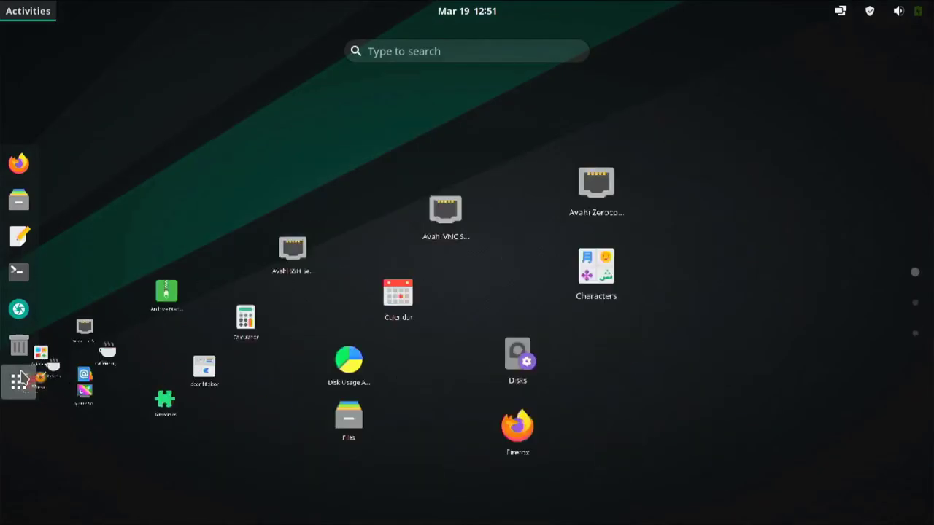
{"action": "scroll", "coordinate": [492, 379], "scroll_direction": "down", "scroll_amount": 2}
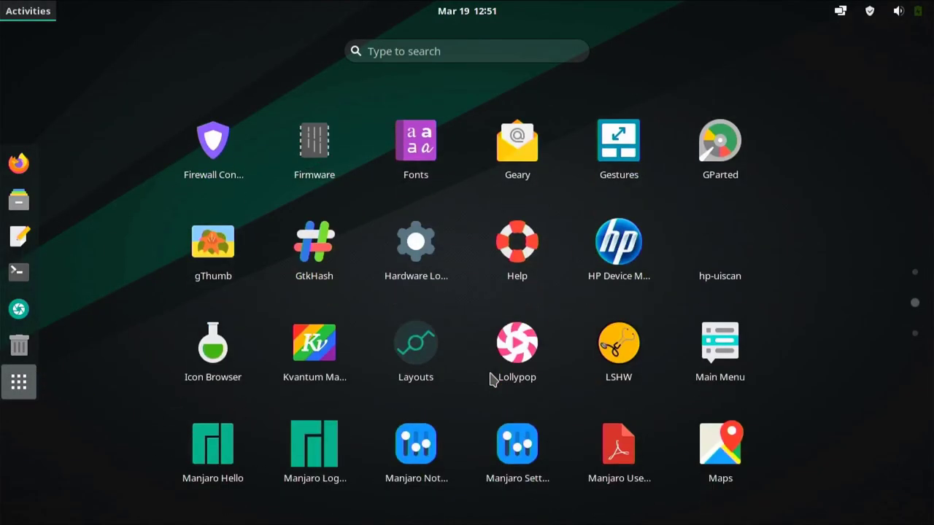
{"action": "left_click", "coordinate": [288, 266]}
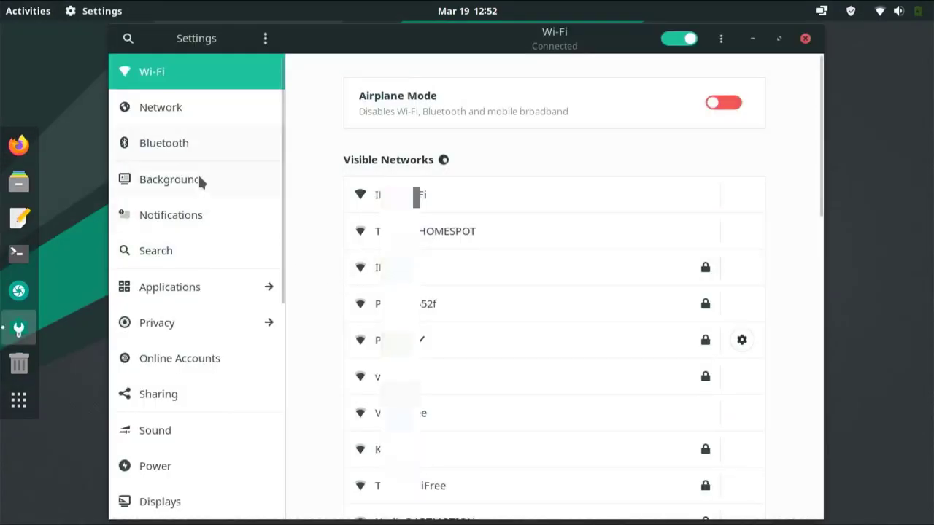
{"action": "scroll", "coordinate": [204, 277], "scroll_direction": "down", "scroll_amount": 10}
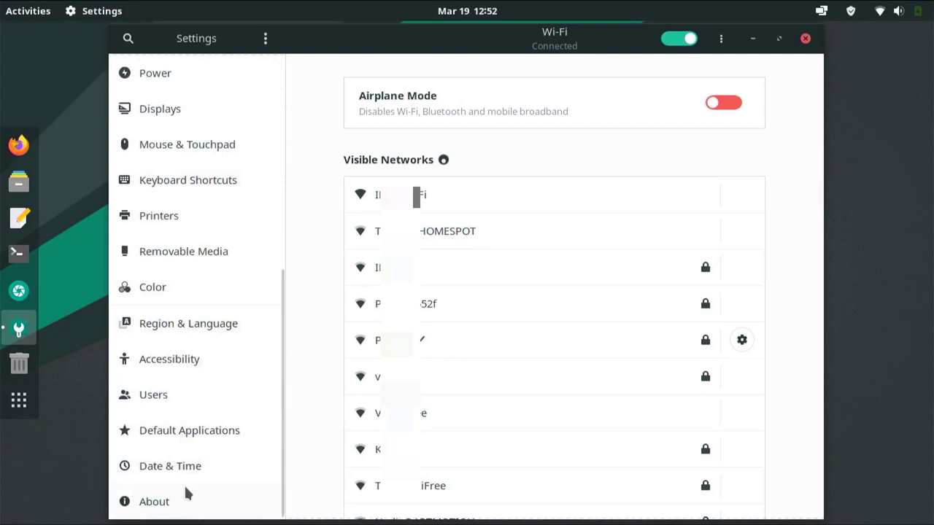
{"action": "left_click", "coordinate": [186, 499]}
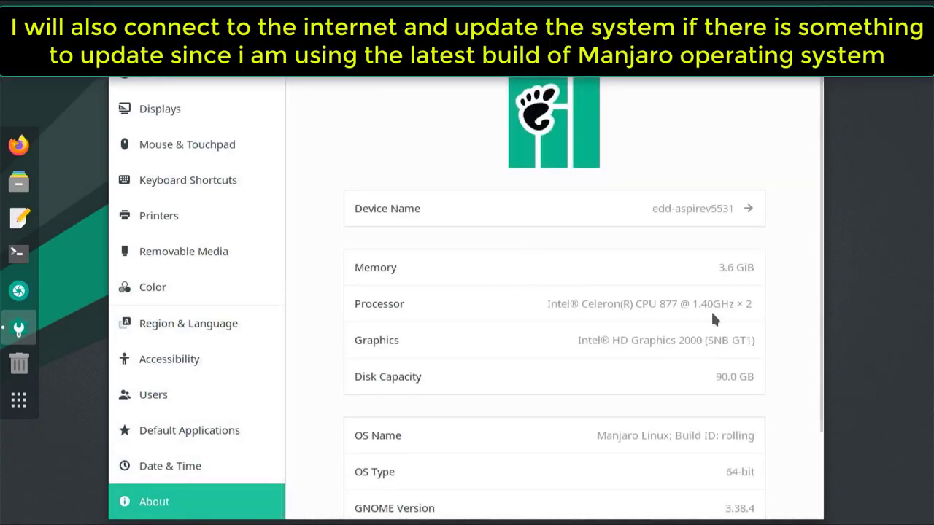
{"action": "scroll", "coordinate": [696, 350], "scroll_direction": "down", "scroll_amount": 3}
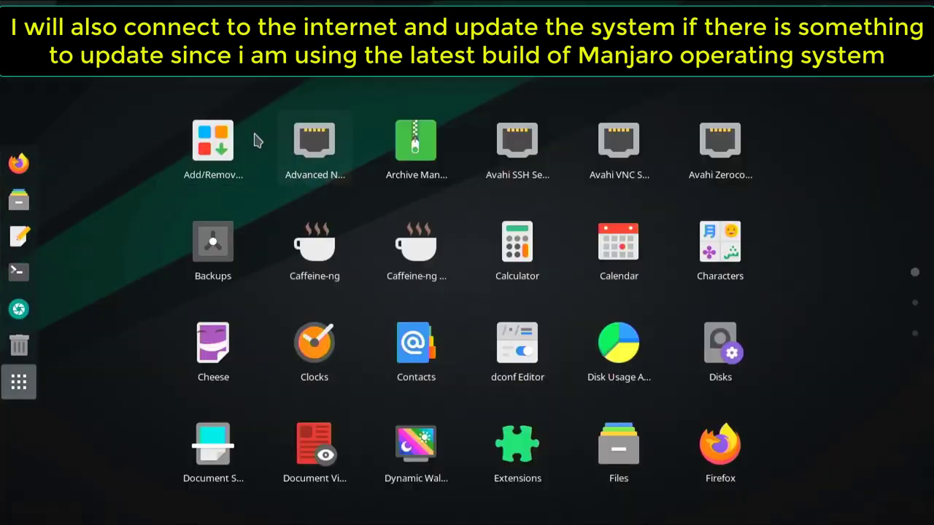
- Open Add/Remove Software and show the packages in the Communication & News category
{"action": "left_click", "coordinate": [211, 138]}
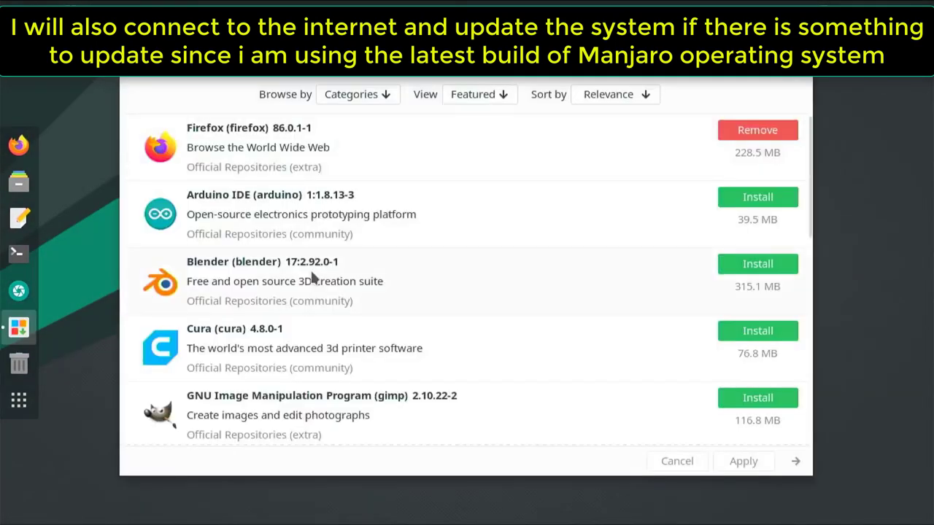
{"action": "left_click", "coordinate": [365, 95]}
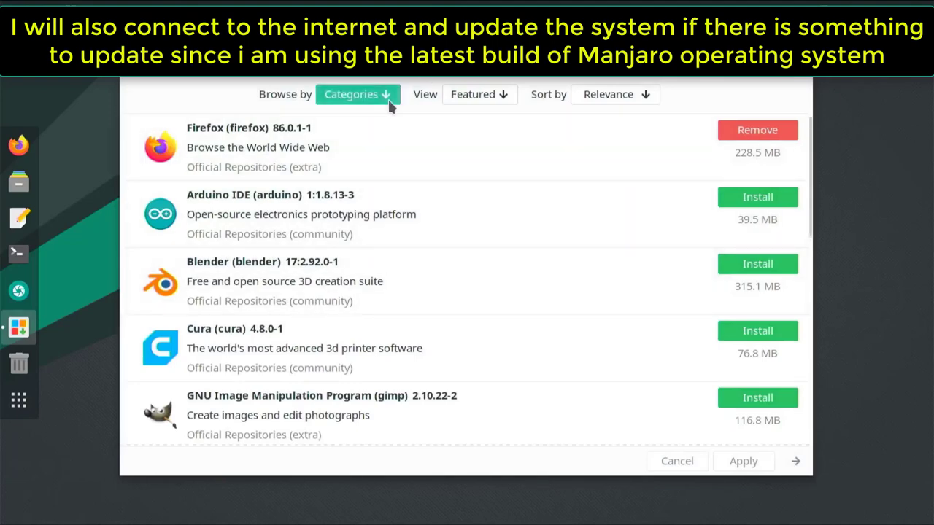
{"action": "left_click", "coordinate": [471, 101]}
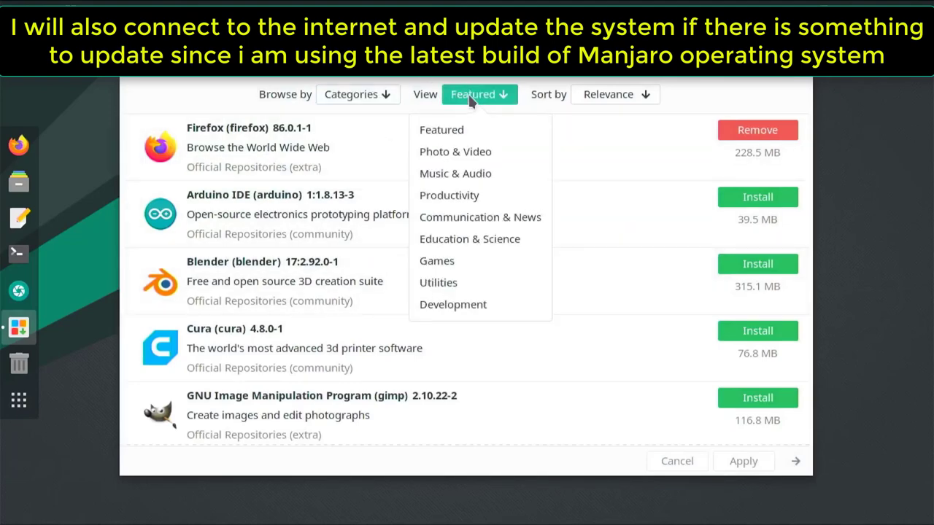
{"action": "left_click", "coordinate": [454, 221]}
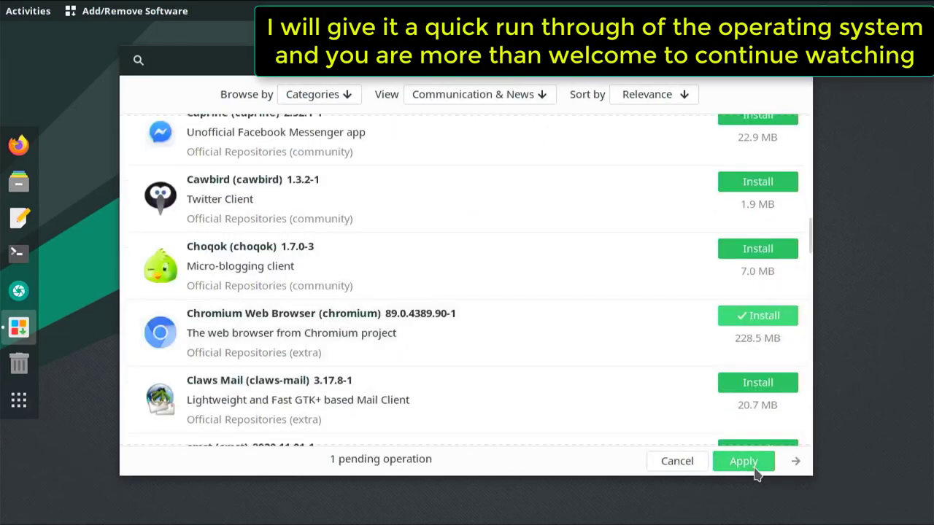
- Apply the pending Chromium Web Browser installation, authenticate with the account password, and approve the transaction summary
{"action": "left_click", "coordinate": [743, 461]}
{"action": "left_click", "coordinate": [264, 195]}
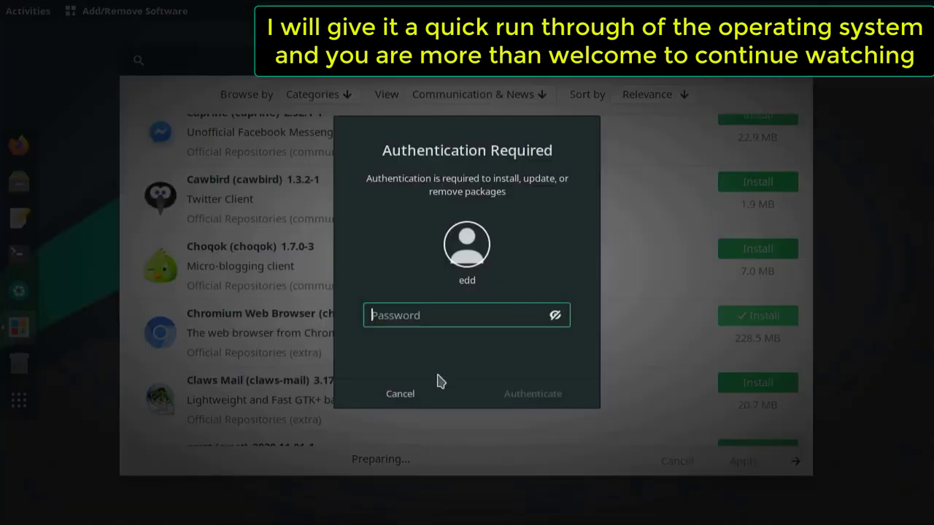
{"action": "type", "text": "•••"}
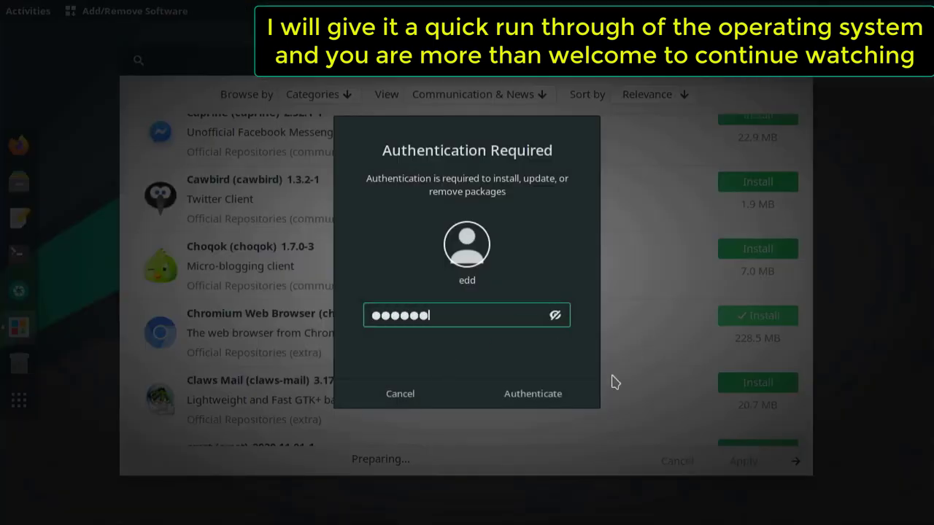
{"action": "type", "text": "•••"}
{"action": "left_click", "coordinate": [548, 384]}
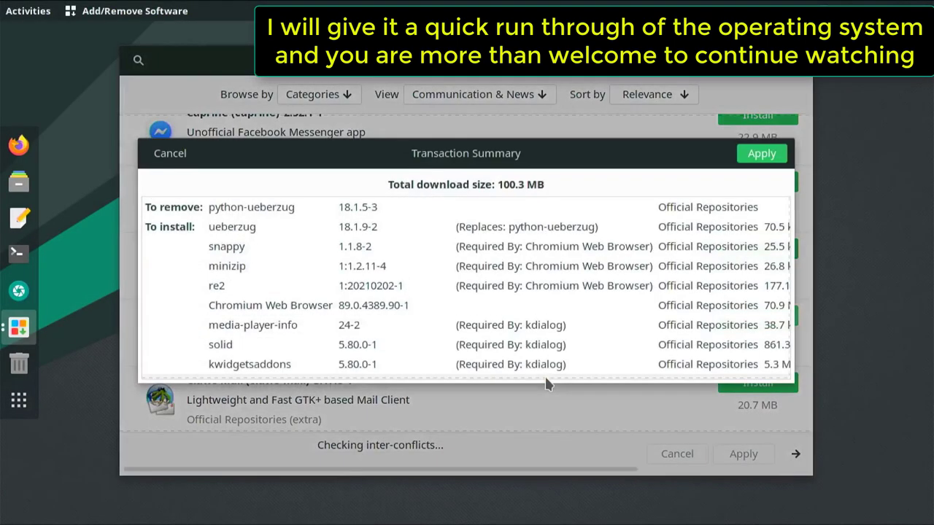
{"action": "left_click", "coordinate": [742, 153]}
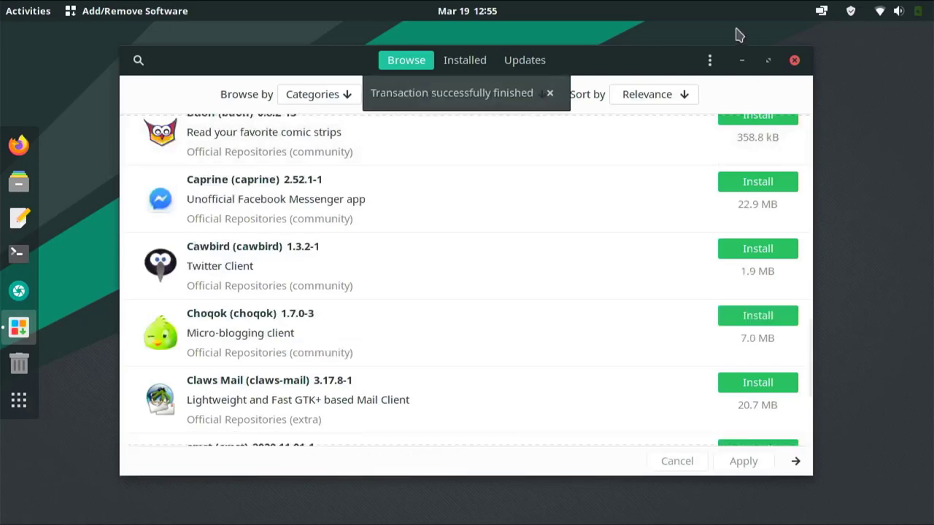
- Look through the available packages in the Communication & News and Games categories, and close Add/Remove Software
{"action": "scroll", "coordinate": [549, 274], "scroll_direction": "down", "scroll_amount": 5}
{"action": "scroll", "coordinate": [551, 286], "scroll_direction": "down", "scroll_amount": 12}
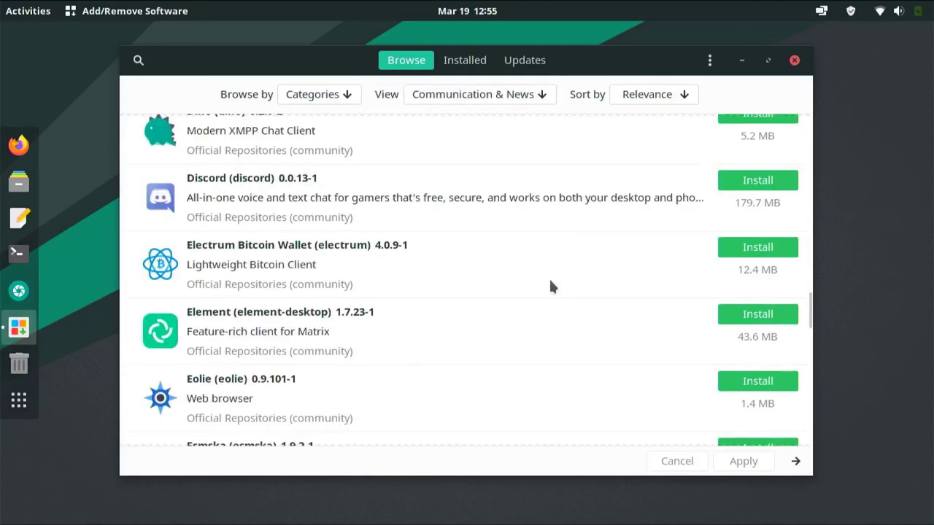
{"action": "left_click", "coordinate": [477, 95]}
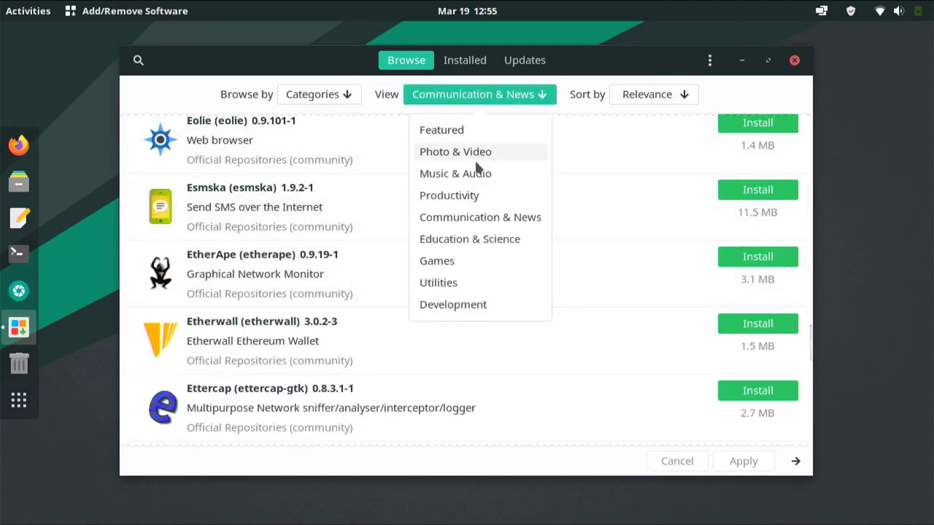
{"action": "left_click", "coordinate": [468, 261]}
{"action": "scroll", "coordinate": [469, 261], "scroll_direction": "down", "scroll_amount": 5}
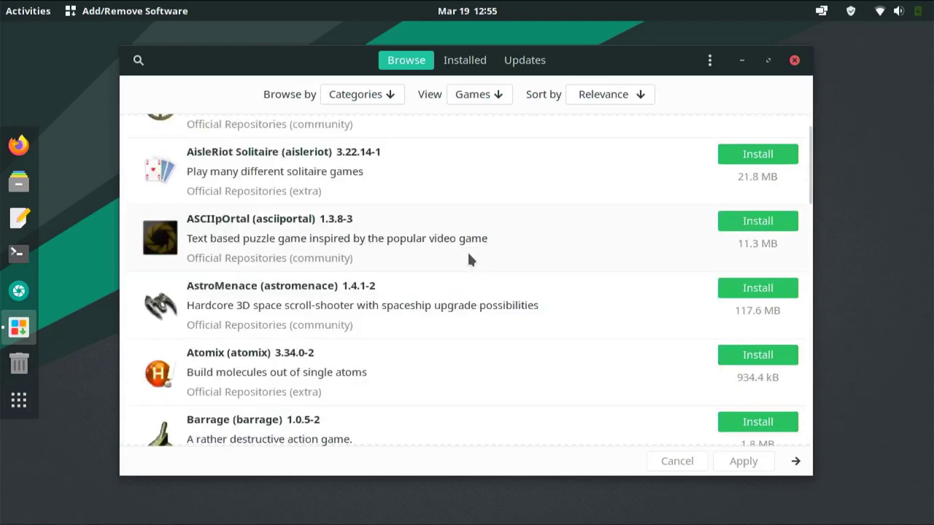
{"action": "scroll", "coordinate": [469, 261], "scroll_direction": "down", "scroll_amount": 15}
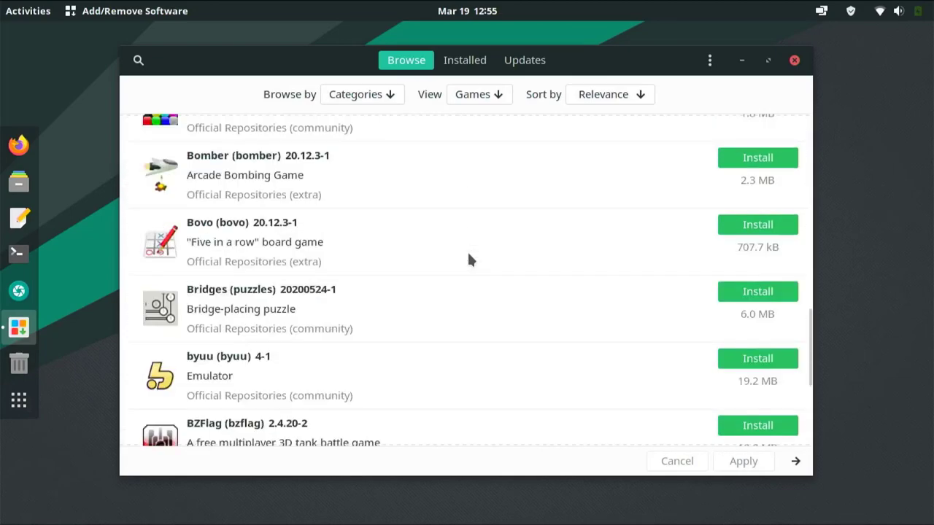
{"action": "scroll", "coordinate": [469, 261], "scroll_direction": "down", "scroll_amount": 3}
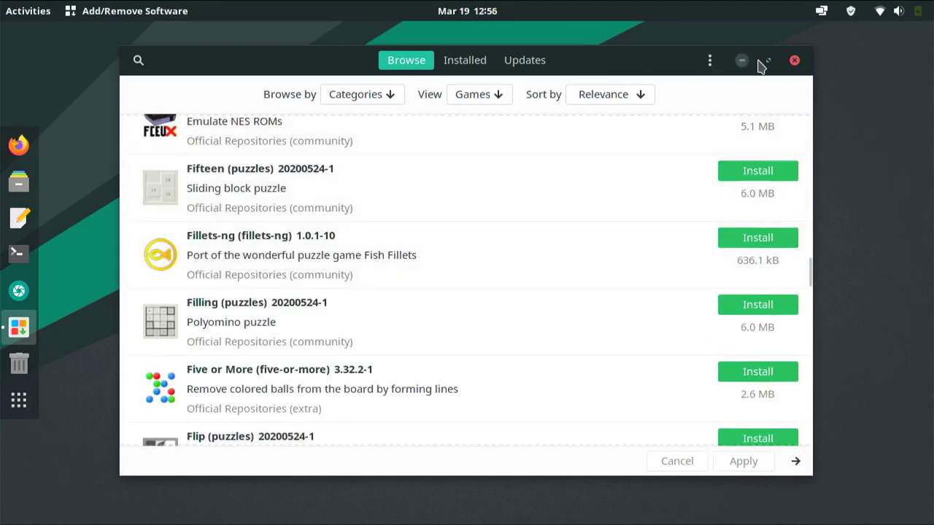
{"action": "left_click", "coordinate": [794, 60]}
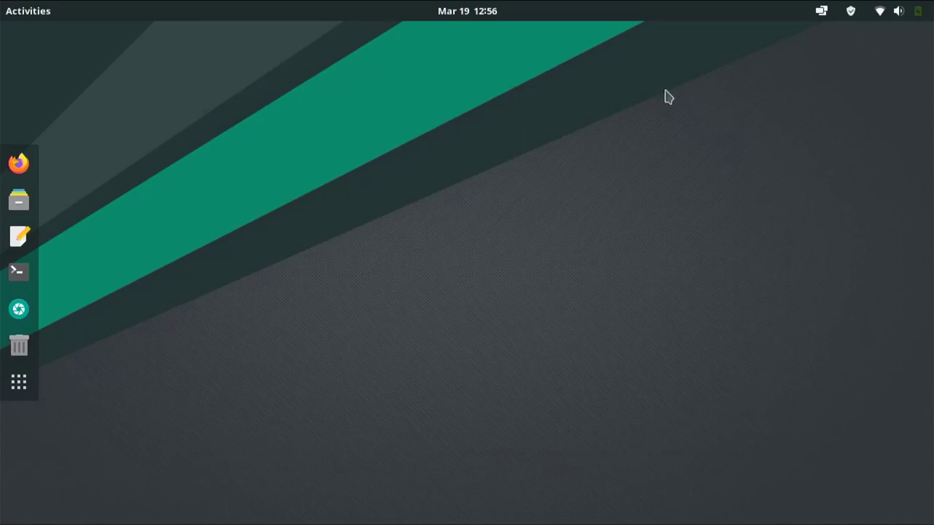
- Launch Firefox, close the Firefox Privacy Notice tab, and go to youtube.com
{"action": "left_click", "coordinate": [16, 385]}
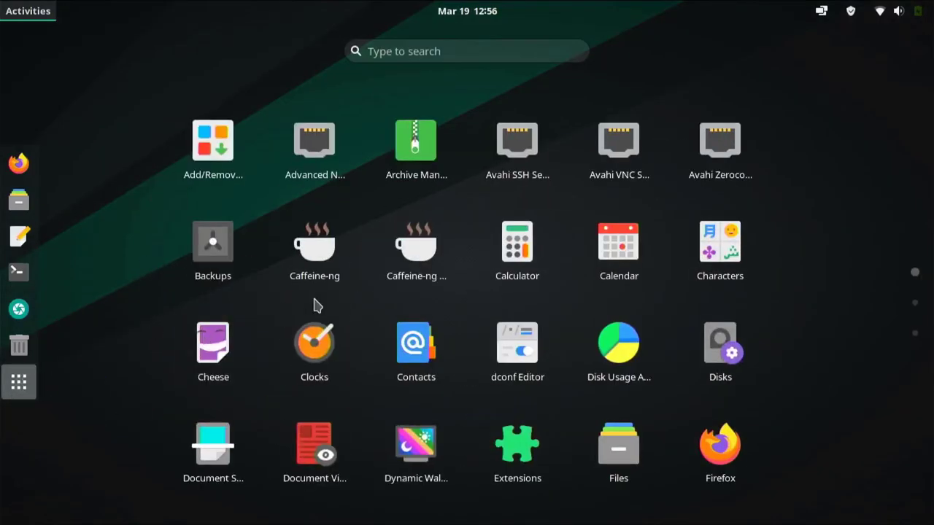
{"action": "left_click", "coordinate": [718, 447]}
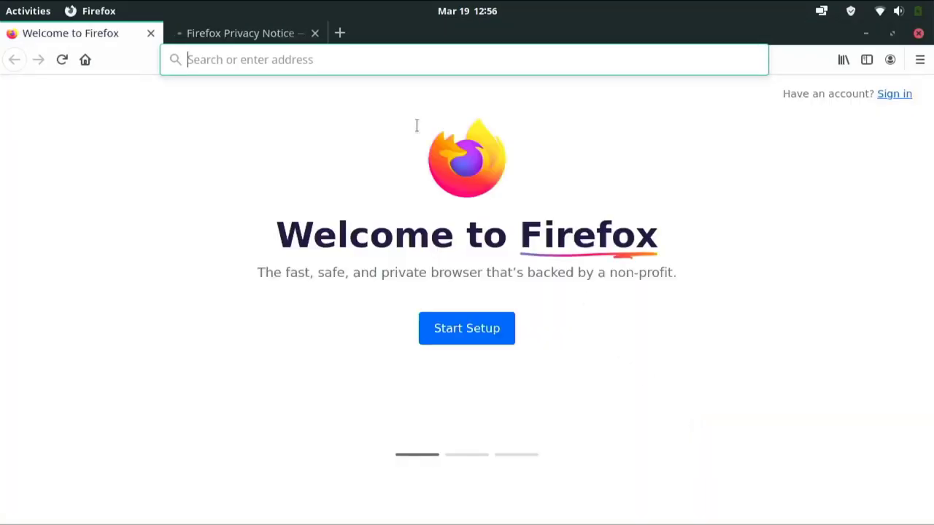
{"action": "left_click", "coordinate": [315, 33]}
{"action": "left_click", "coordinate": [319, 60]}
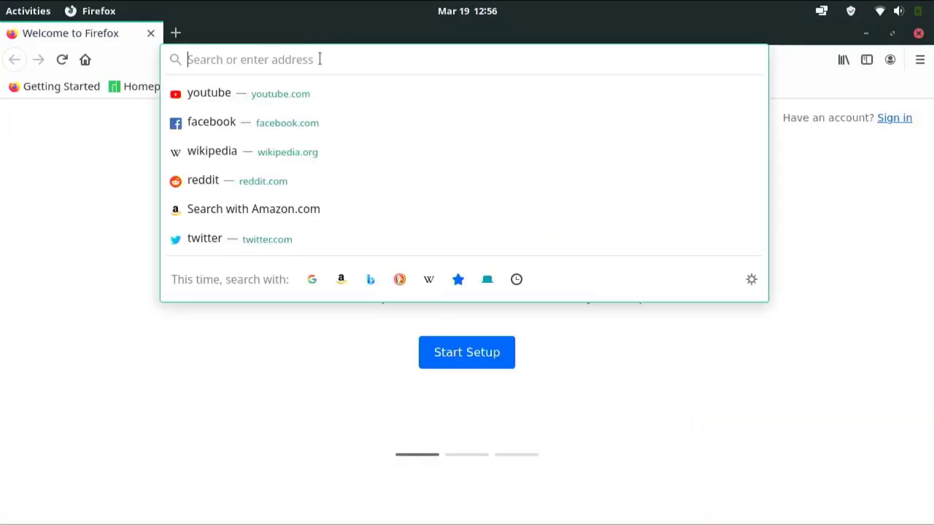
{"action": "left_click", "coordinate": [275, 96]}
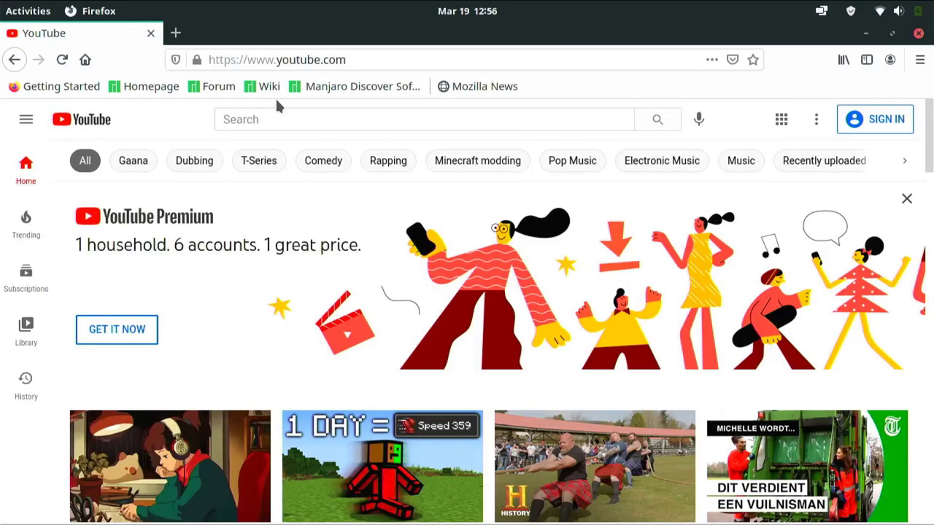
- Dismiss the YouTube Premium banner, look through the videos on the home page, and close Firefox
{"action": "left_click", "coordinate": [907, 197]}
{"action": "scroll", "coordinate": [634, 278], "scroll_direction": "down", "scroll_amount": 5}
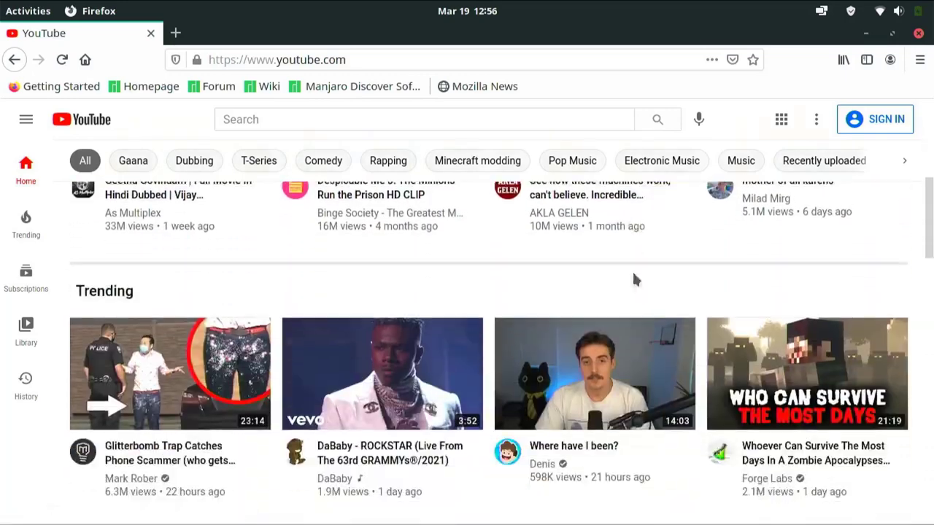
{"action": "scroll", "coordinate": [634, 279], "scroll_direction": "down", "scroll_amount": 2}
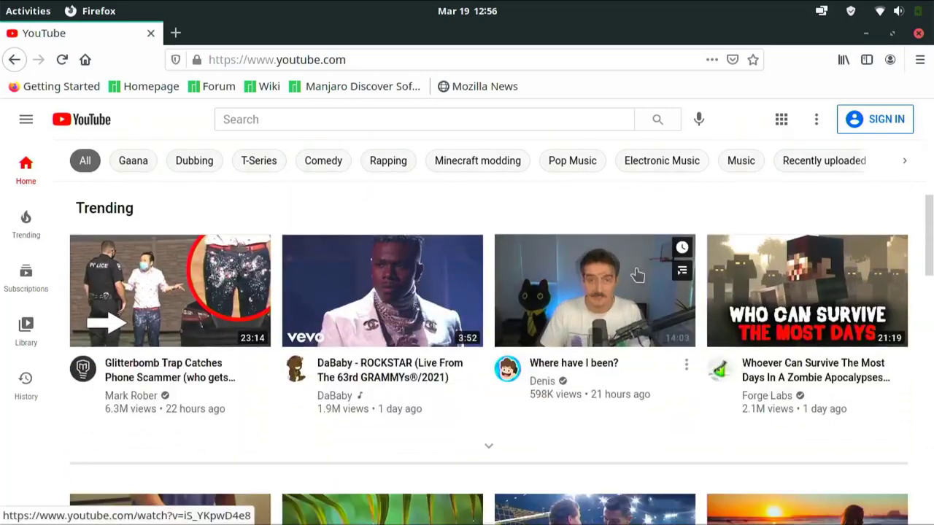
{"action": "left_click", "coordinate": [914, 42]}
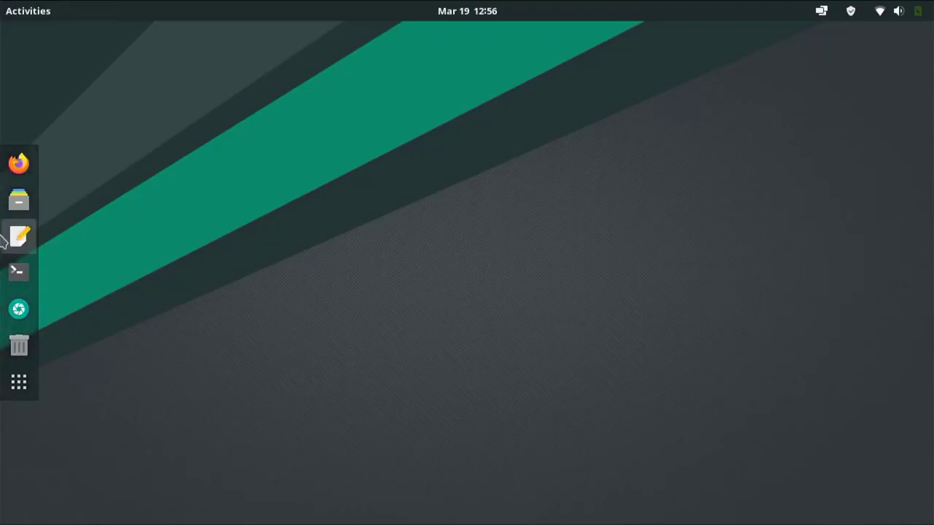
- View the Home folder in the file manager, close it, and look through the installed applications
{"action": "left_click", "coordinate": [12, 184]}
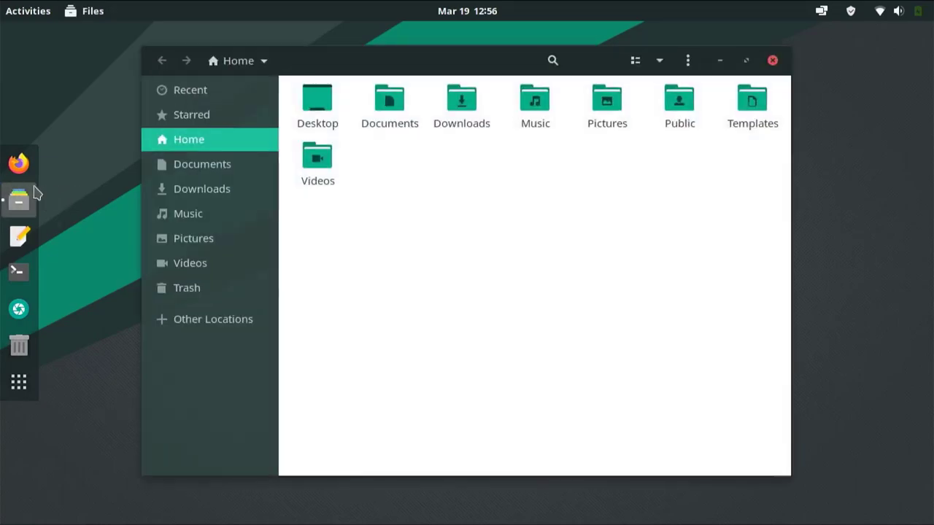
{"action": "left_click", "coordinate": [771, 63]}
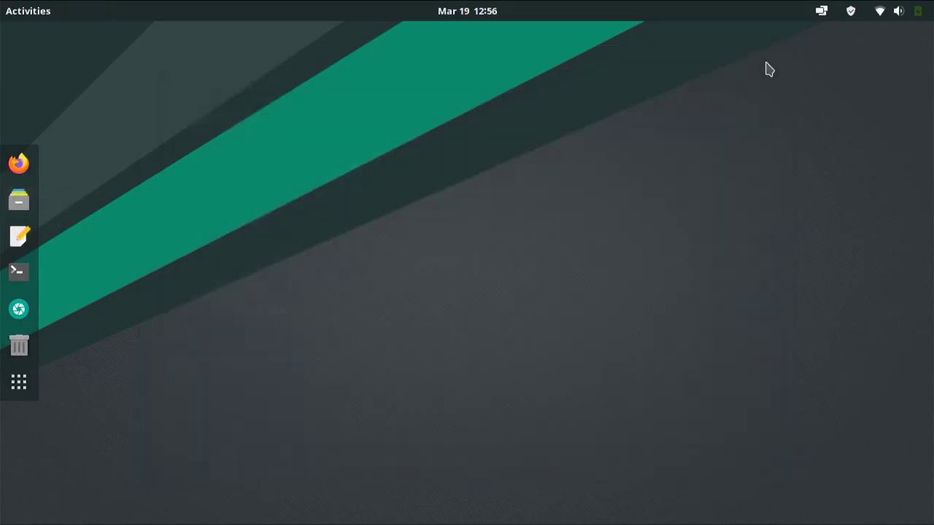
{"action": "left_click", "coordinate": [21, 383]}
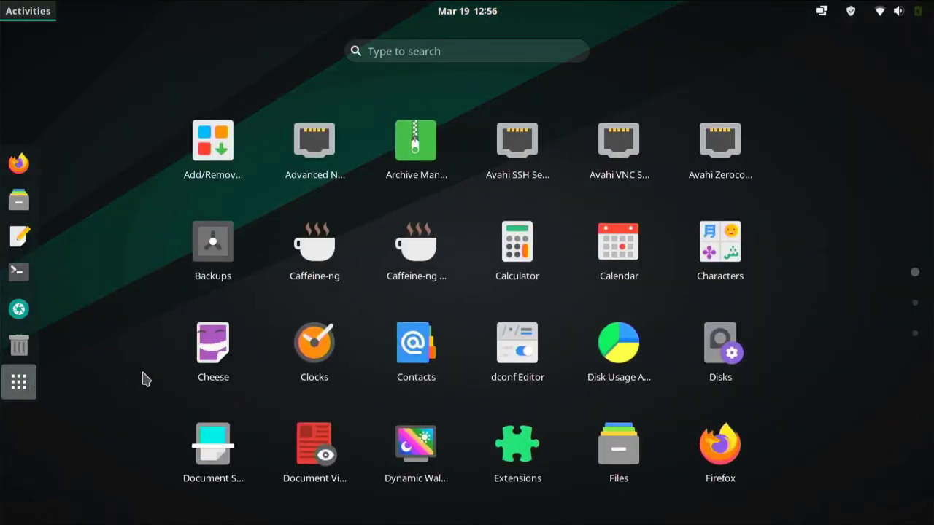
{"action": "scroll", "coordinate": [144, 379], "scroll_direction": "down", "scroll_amount": 1}
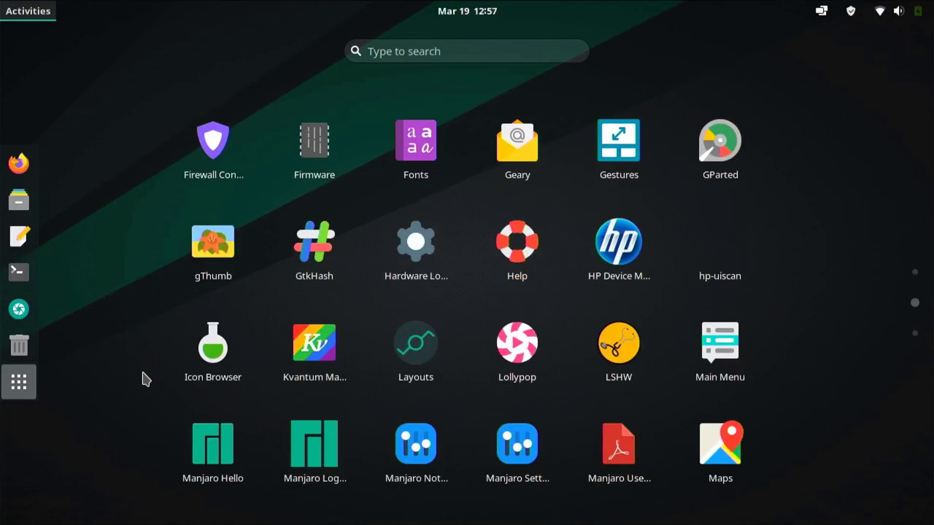
- Look through the remaining installed applications, launch Tweaks, view its Appearance settings, and close it
{"action": "scroll", "coordinate": [139, 380], "scroll_direction": "up", "scroll_amount": 1}
{"action": "scroll", "coordinate": [94, 393], "scroll_direction": "down", "scroll_amount": 1}
{"action": "scroll", "coordinate": [94, 394], "scroll_direction": "down", "scroll_amount": 1}
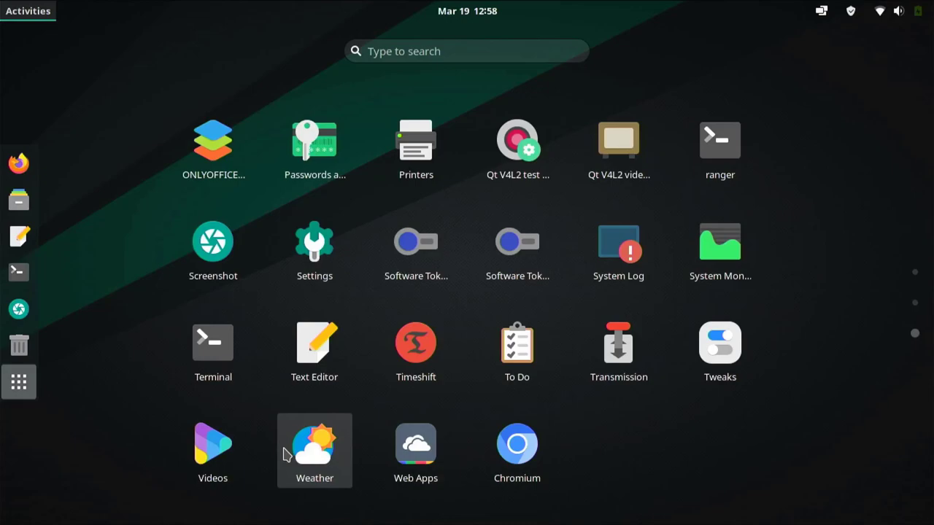
{"action": "left_click", "coordinate": [690, 368]}
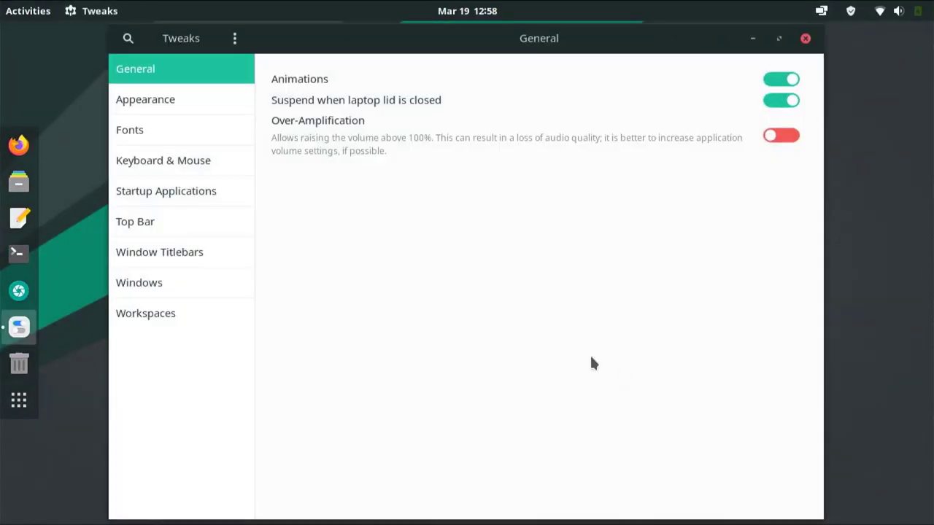
{"action": "left_click", "coordinate": [170, 99]}
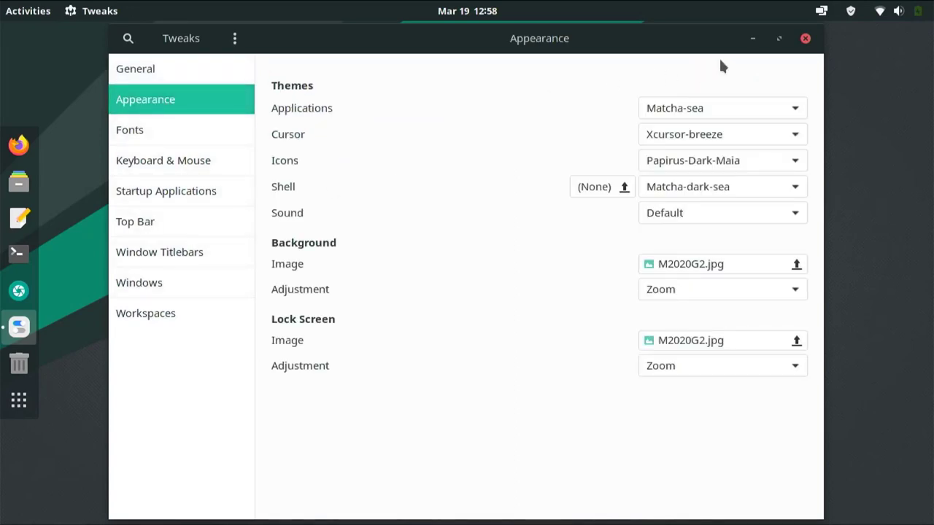
{"action": "left_click", "coordinate": [805, 38]}
- Set the desktop background to the green and blue smoke wallpaper and minimize Settings to show the desktop
{"action": "right_click", "coordinate": [186, 318]}
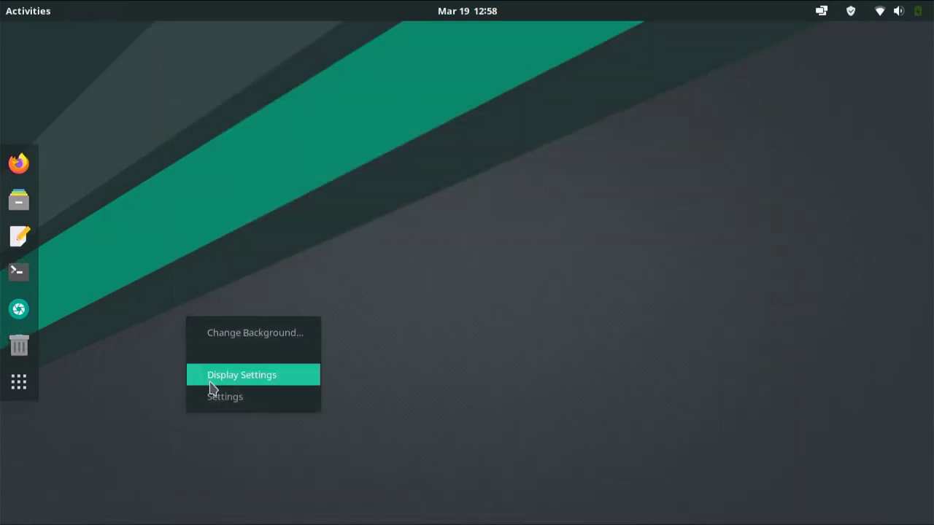
{"action": "left_click", "coordinate": [223, 339]}
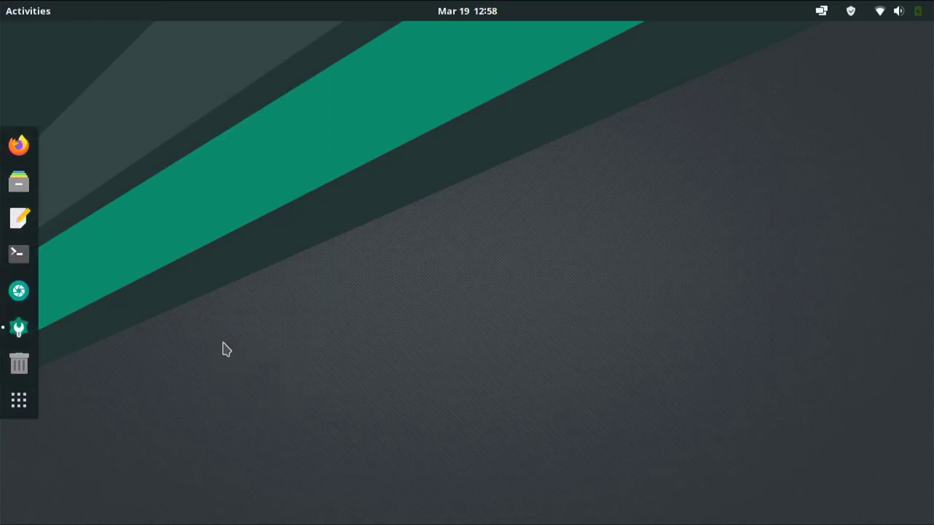
{"action": "scroll", "coordinate": [536, 356], "scroll_direction": "down", "scroll_amount": 3}
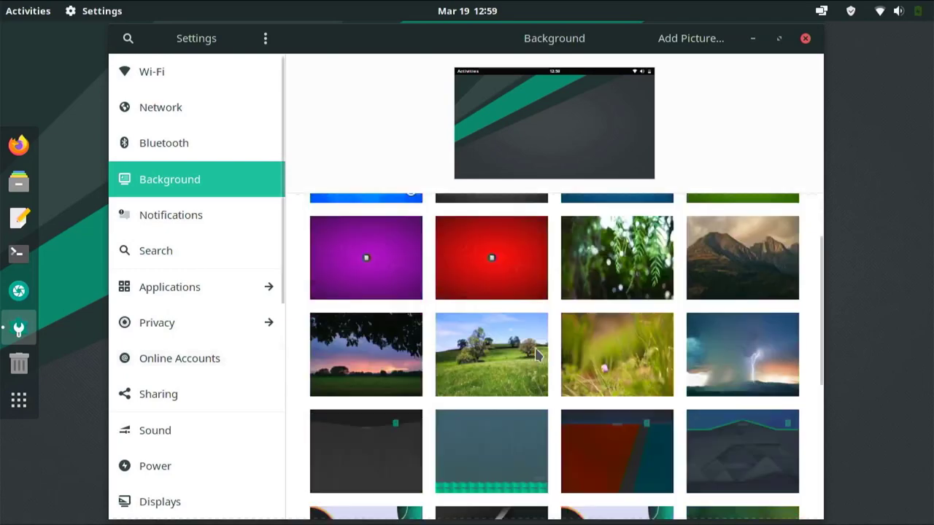
{"action": "scroll", "coordinate": [527, 365], "scroll_direction": "down", "scroll_amount": 3}
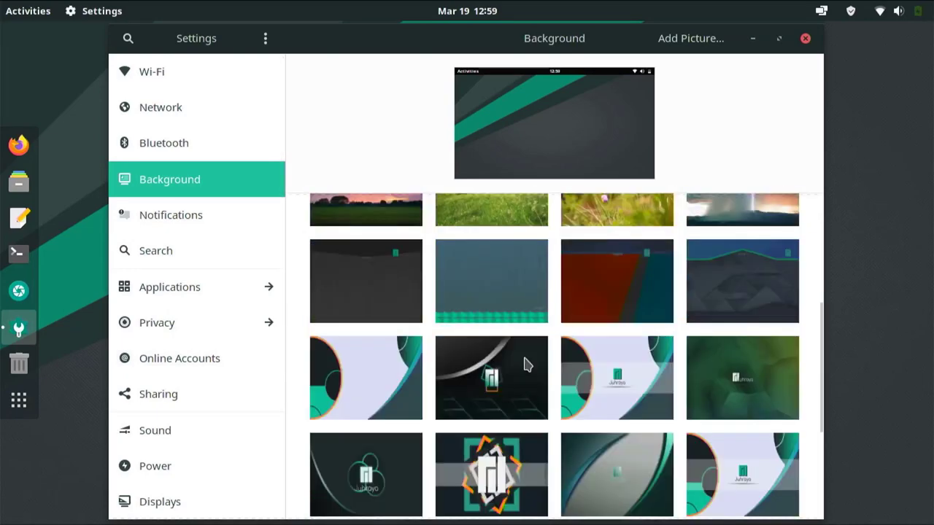
{"action": "scroll", "coordinate": [524, 364], "scroll_direction": "down", "scroll_amount": 4}
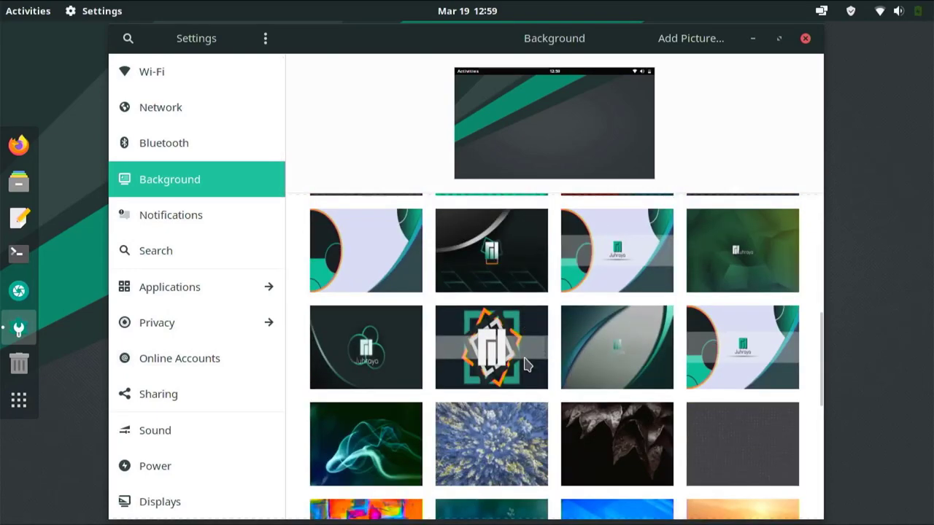
{"action": "left_click", "coordinate": [394, 409]}
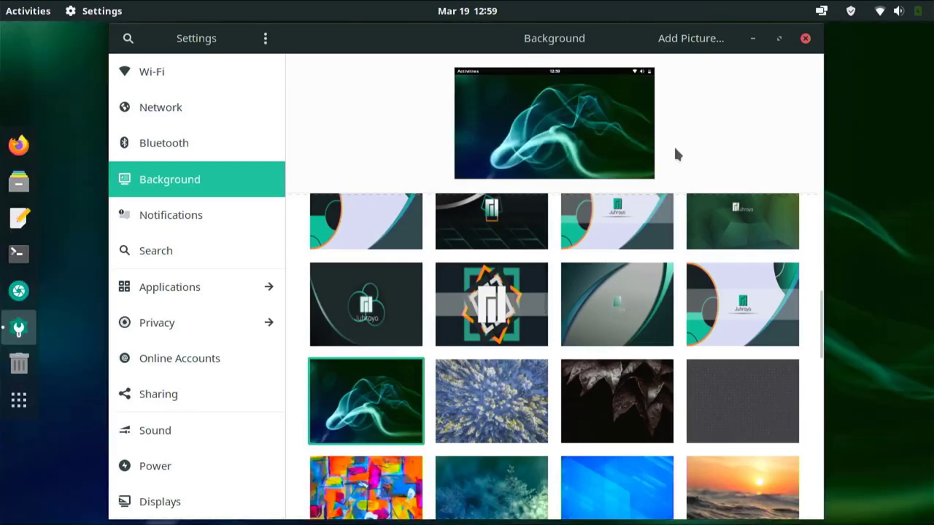
{"action": "left_click", "coordinate": [752, 38]}
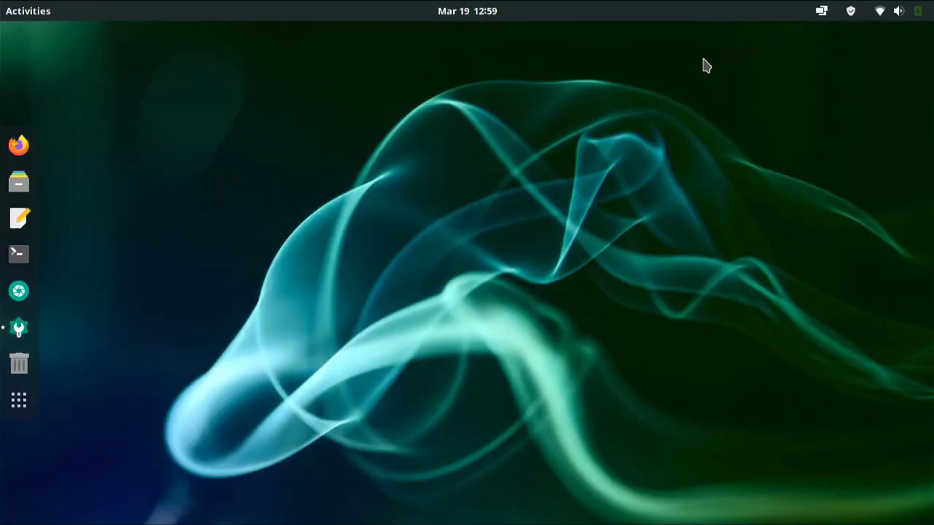
- Restore the Background settings, set the wallpaper to the orange canyon rock picture, and close Settings
{"action": "left_click", "coordinate": [16, 334]}
{"action": "scroll", "coordinate": [564, 365], "scroll_direction": "down", "scroll_amount": 12}
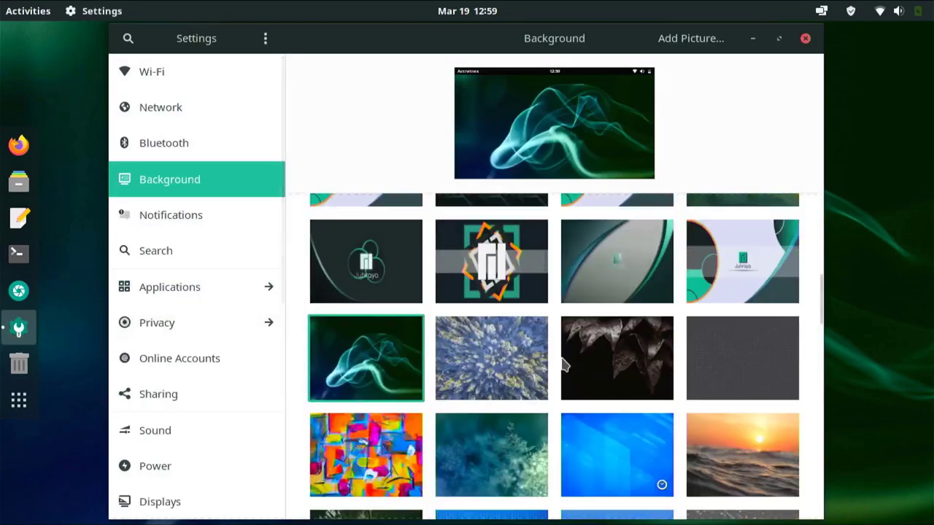
{"action": "scroll", "coordinate": [564, 365], "scroll_direction": "down", "scroll_amount": 4}
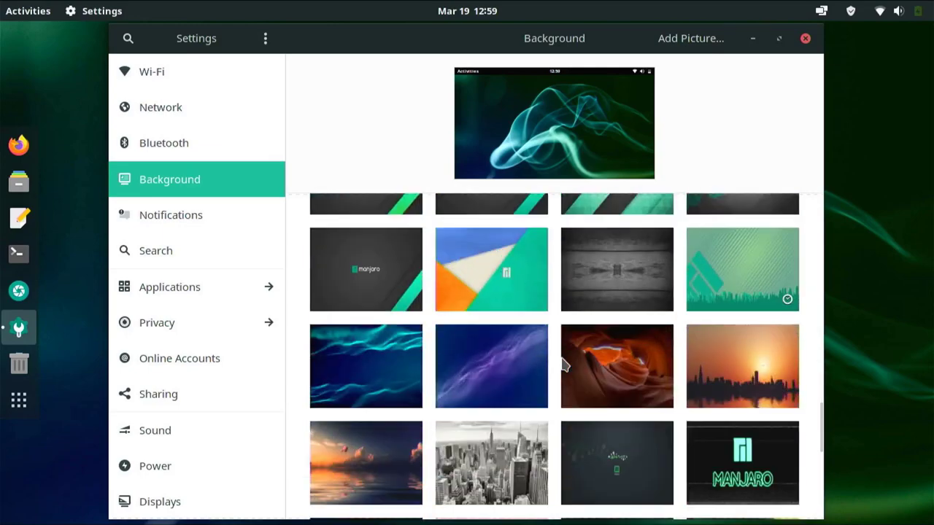
{"action": "left_click", "coordinate": [565, 365]}
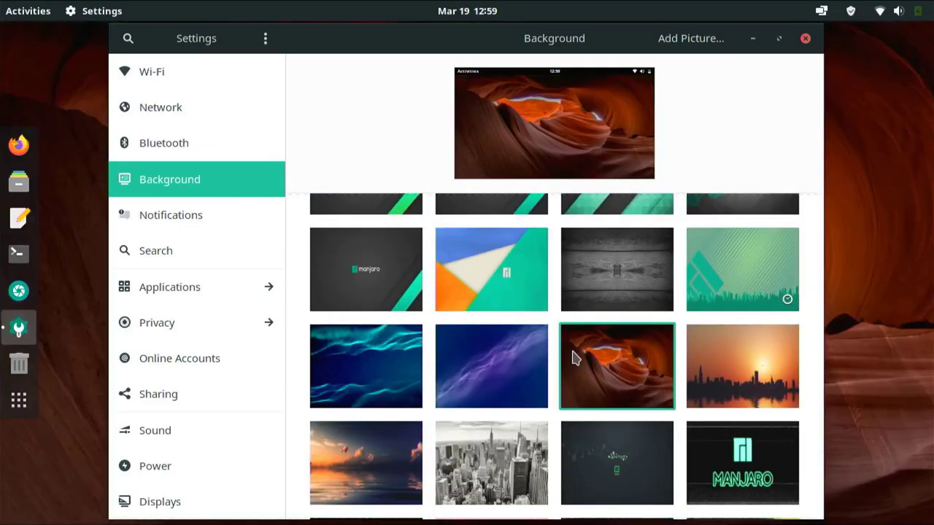
{"action": "left_click", "coordinate": [806, 38]}
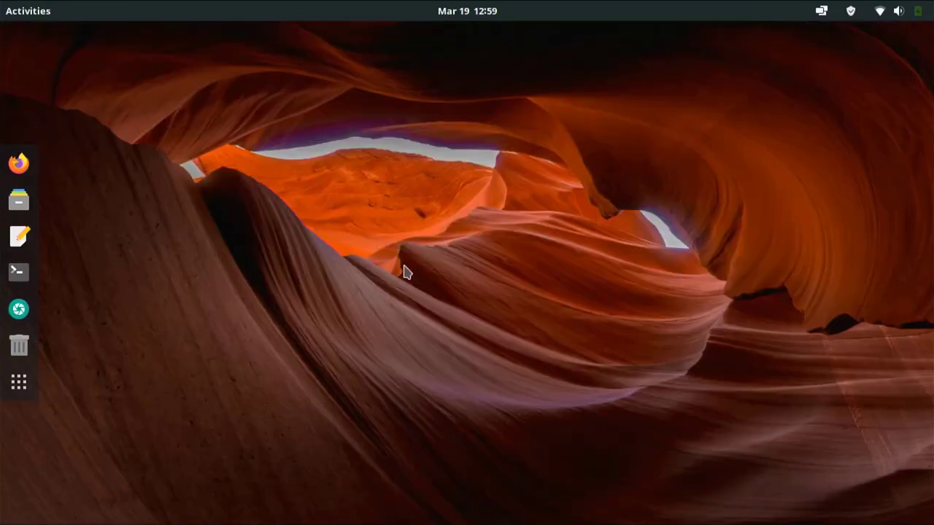
- Launch Weather, choose Chicago, United States as the location, and view the later hours of today's forecast
{"action": "left_click", "coordinate": [16, 390]}
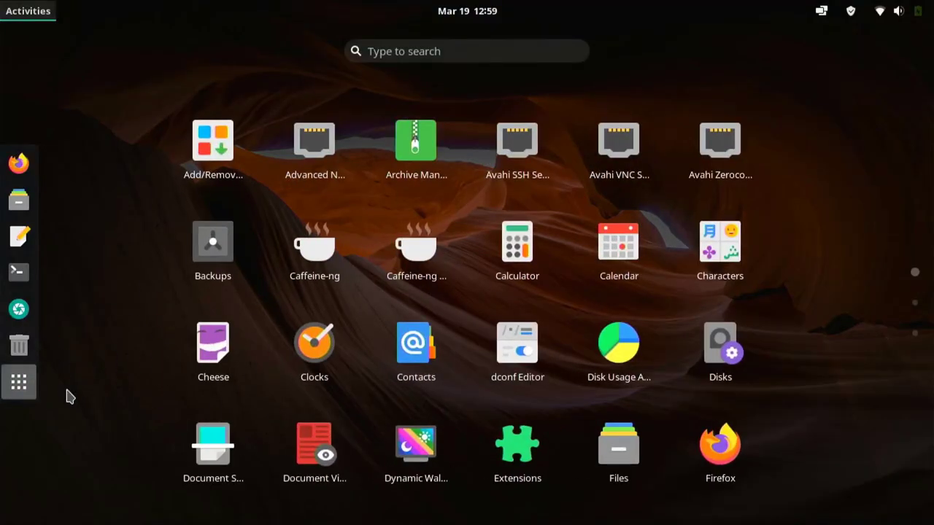
{"action": "scroll", "coordinate": [163, 390], "scroll_direction": "down", "scroll_amount": 2}
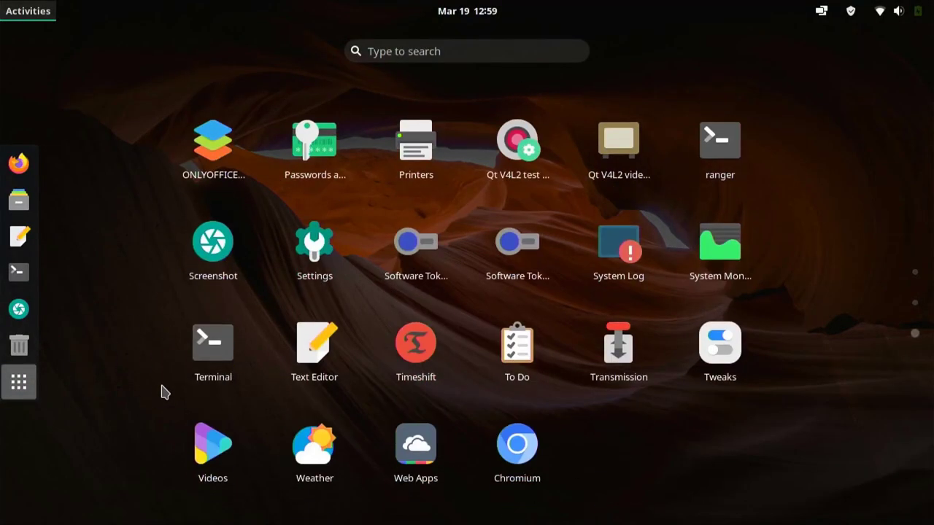
{"action": "left_click", "coordinate": [306, 446]}
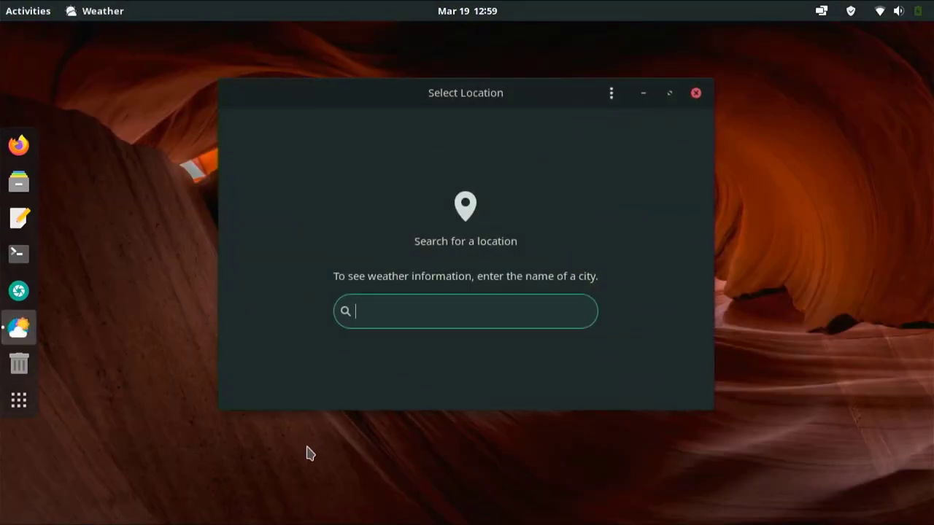
{"action": "type", "text": "chic"}
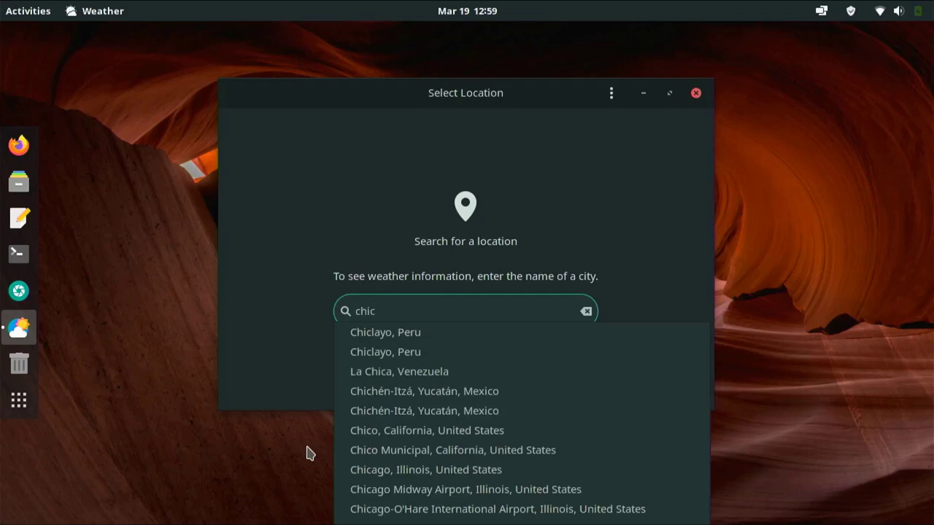
{"action": "type", "text": "ag"}
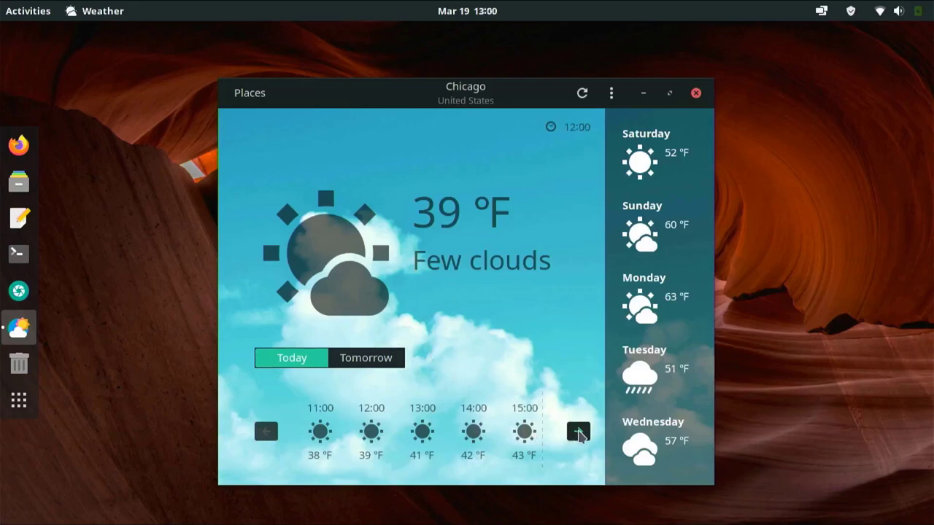
{"action": "left_click", "coordinate": [578, 432]}
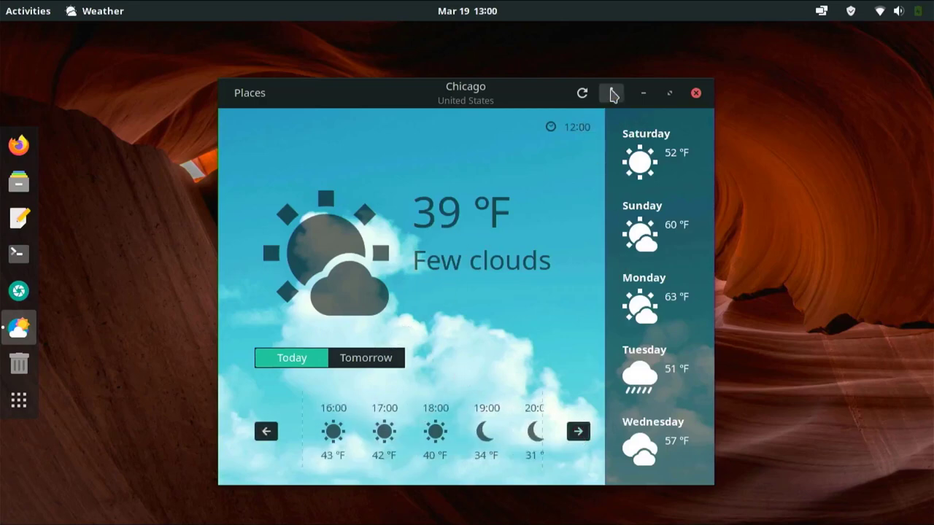
- Set the Weather temperature unit to Celsius
{"action": "left_click", "coordinate": [612, 92]}
{"action": "left_click", "coordinate": [605, 136]}
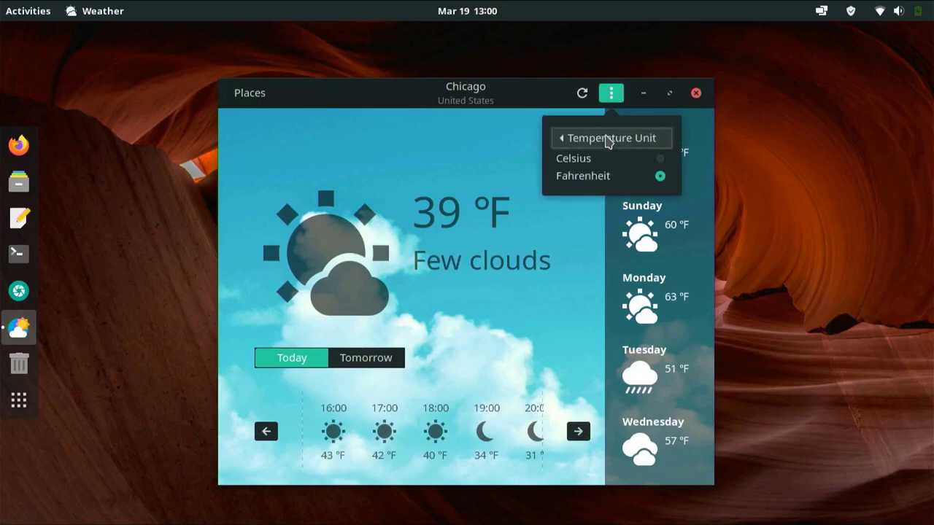
{"action": "left_click", "coordinate": [598, 160]}
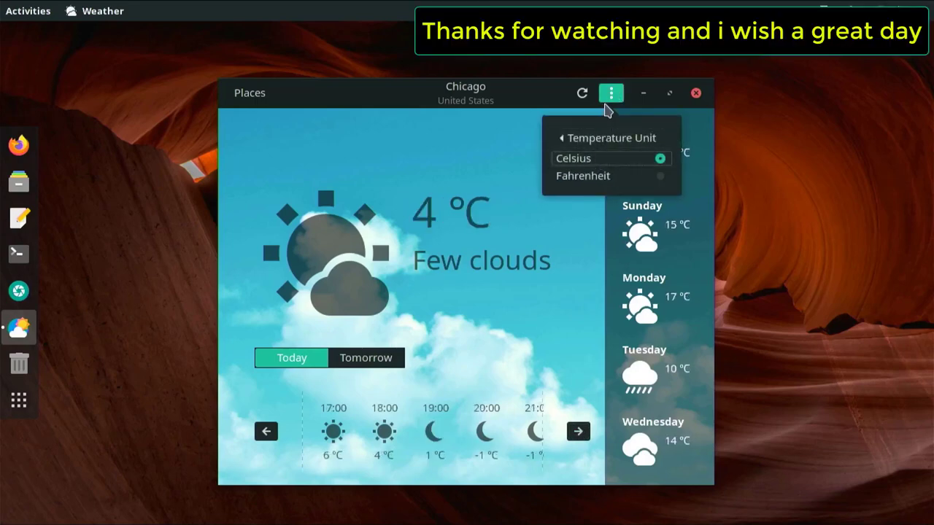
- View the About information of Weather, dismiss it, and close the application
{"action": "left_click", "coordinate": [558, 136]}
{"action": "left_click", "coordinate": [573, 155]}
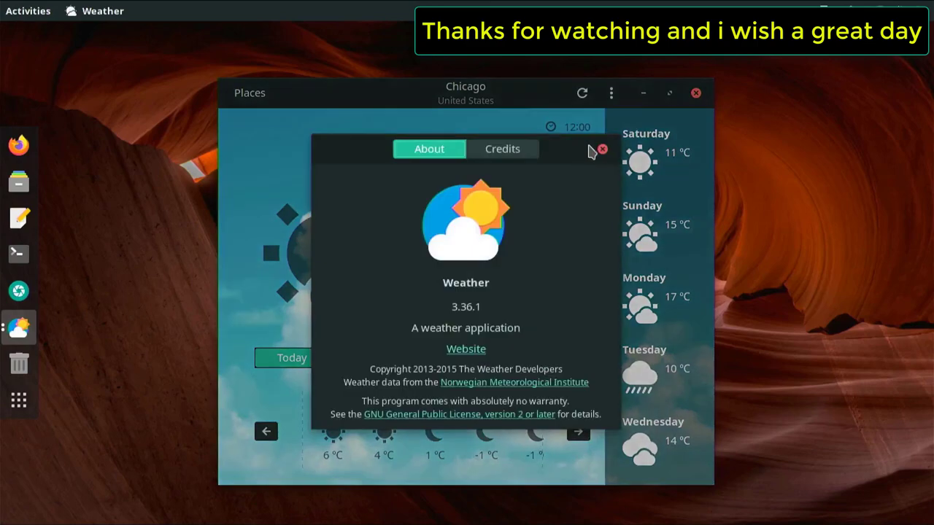
{"action": "left_click", "coordinate": [603, 149]}
{"action": "left_click", "coordinate": [696, 94]}
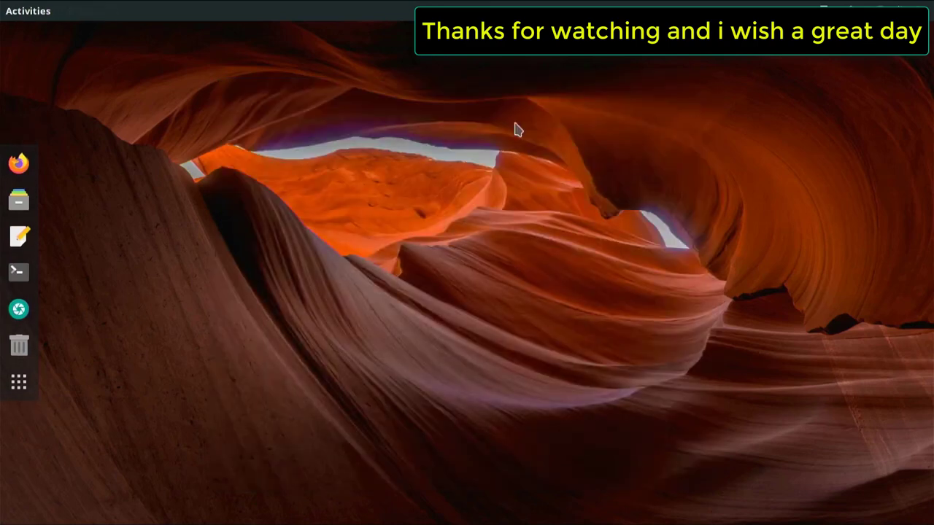
- Power off the computer from the desktop session and confirm the shutdown
{"action": "left_click", "coordinate": [905, 10]}
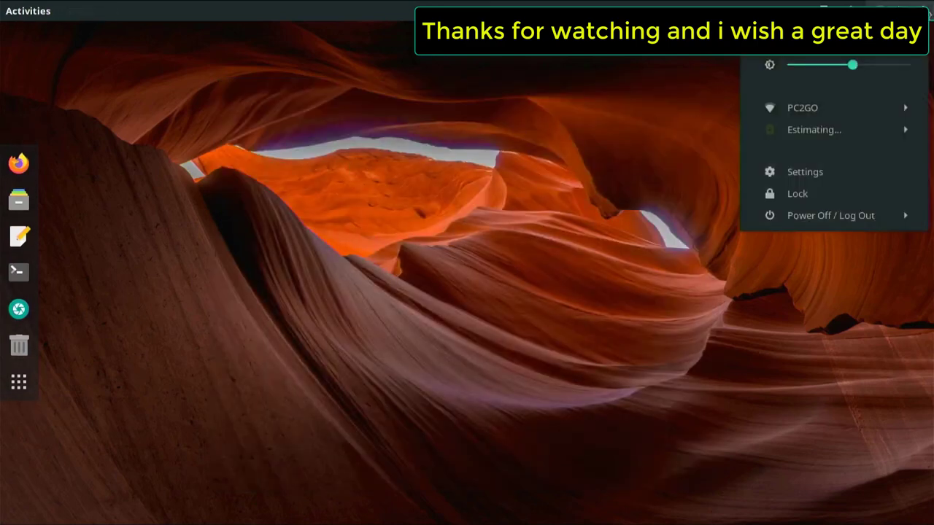
{"action": "left_click", "coordinate": [834, 216]}
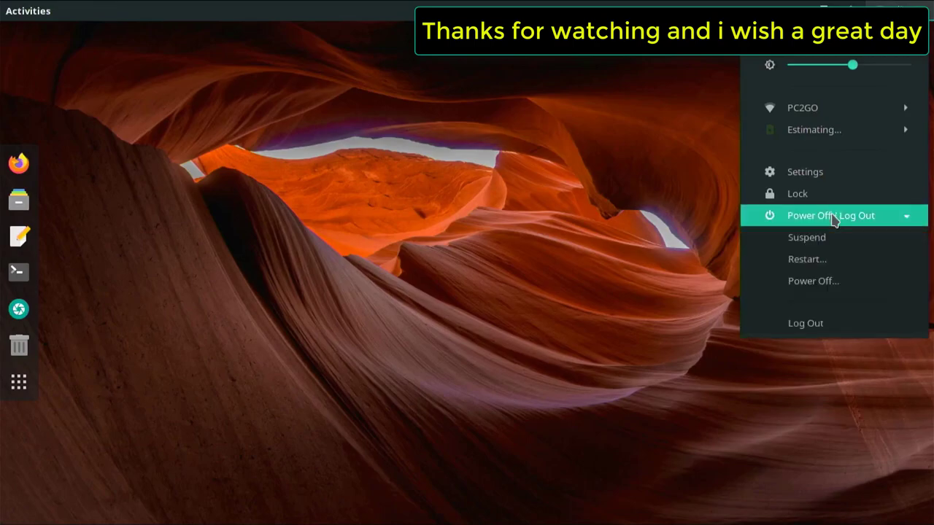
{"action": "left_click", "coordinate": [820, 278]}
{"action": "left_click", "coordinate": [559, 331]}
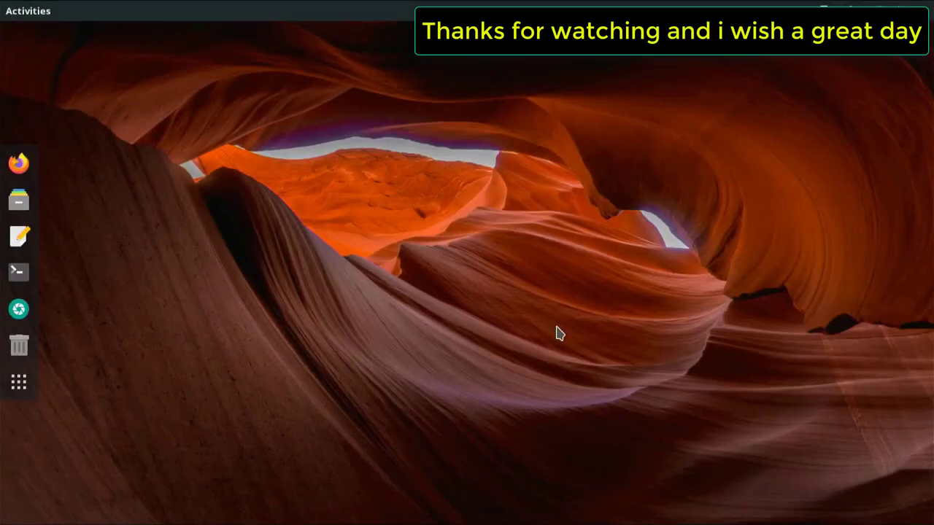